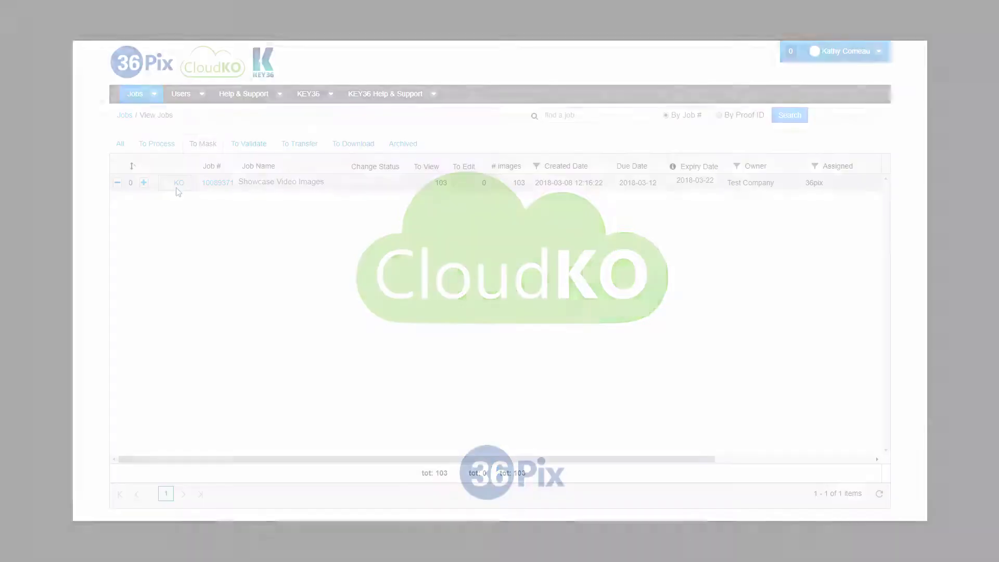
Step: Open the Showcase Video Images job's knockout review and go through all the masks, selecting the images that need editing
left_click(177, 185)
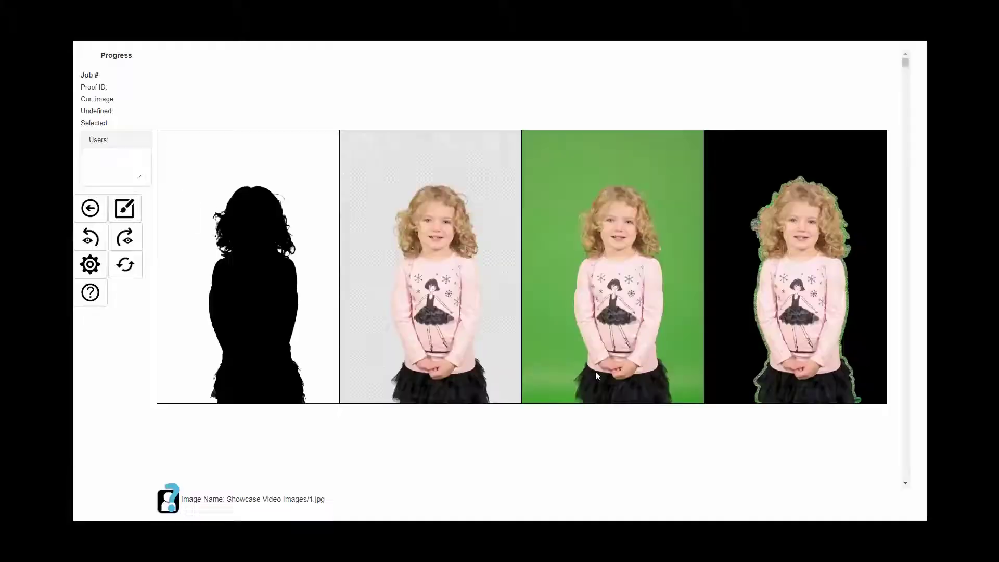
scroll(751, 478, "down", 15)
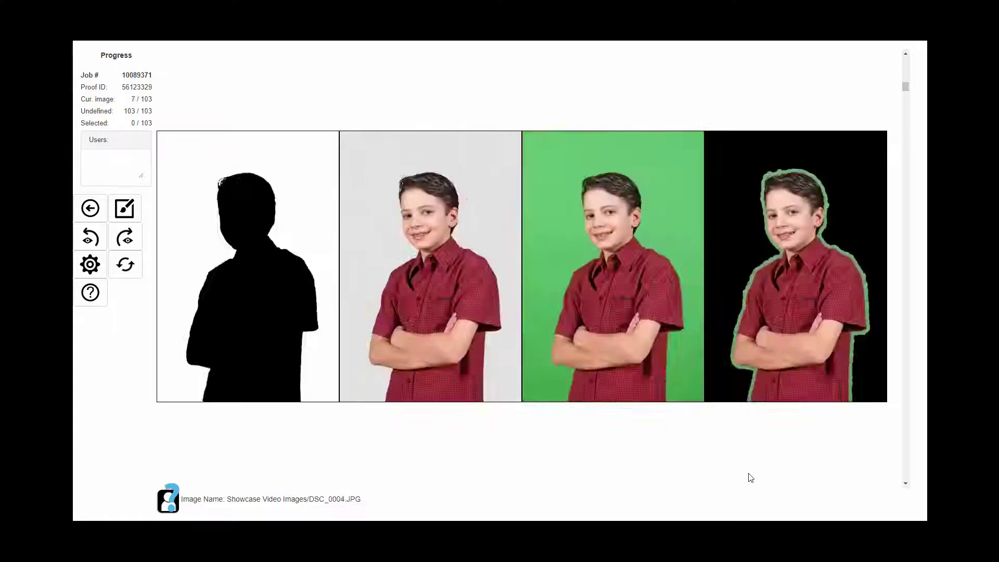
scroll(751, 477, "down", 5)
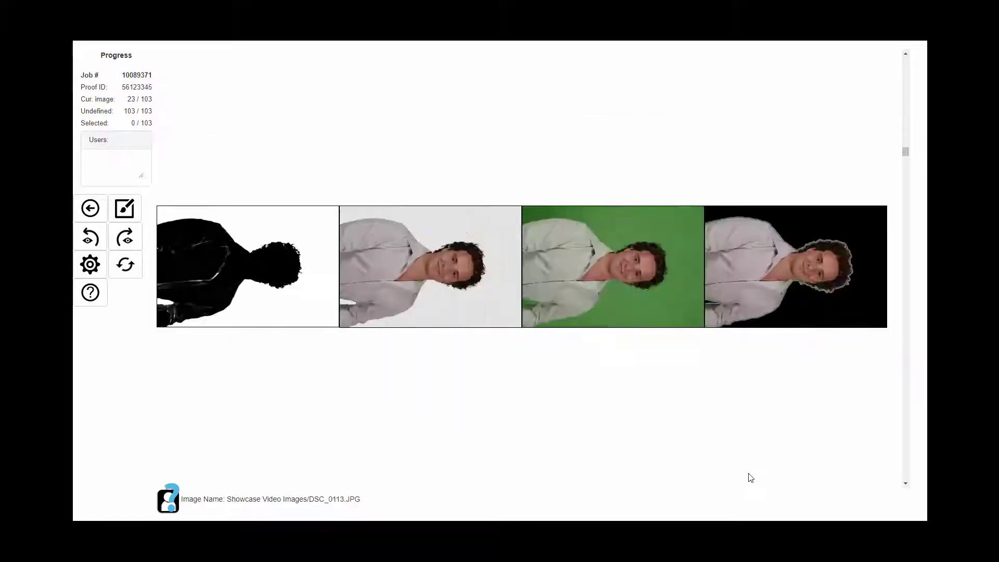
scroll(751, 478, "down", 9)
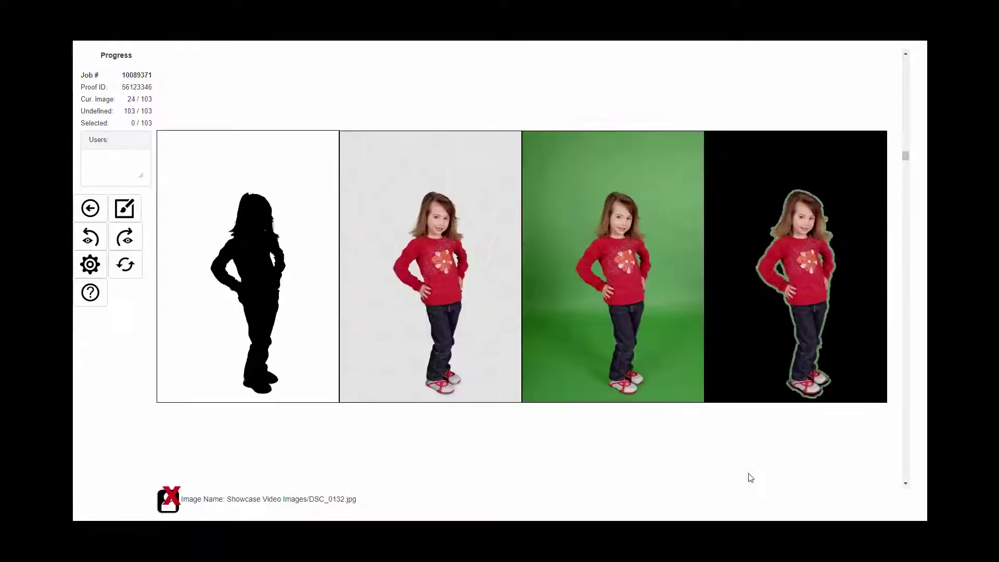
scroll(751, 478, "down", 5)
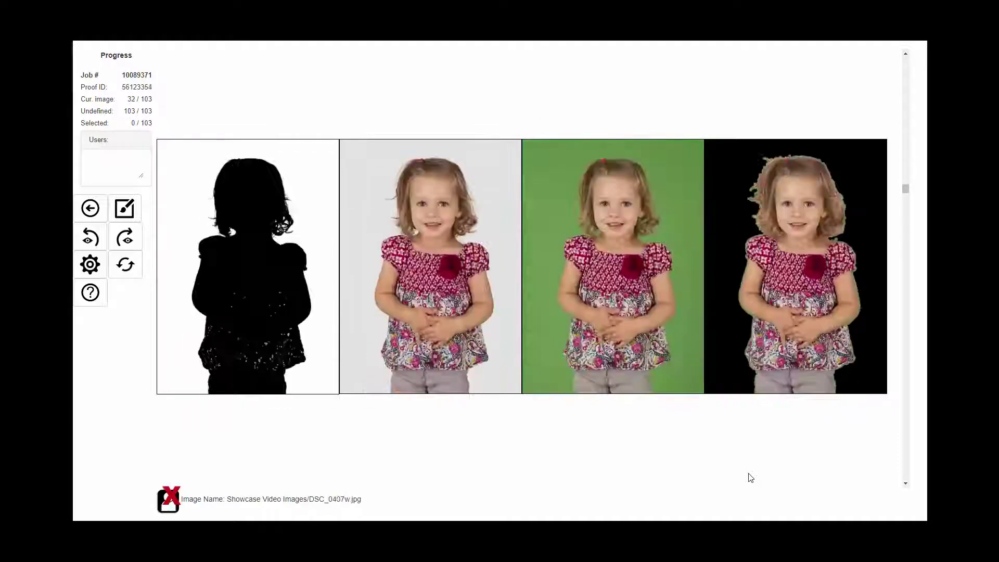
scroll(751, 478, "down", 3)
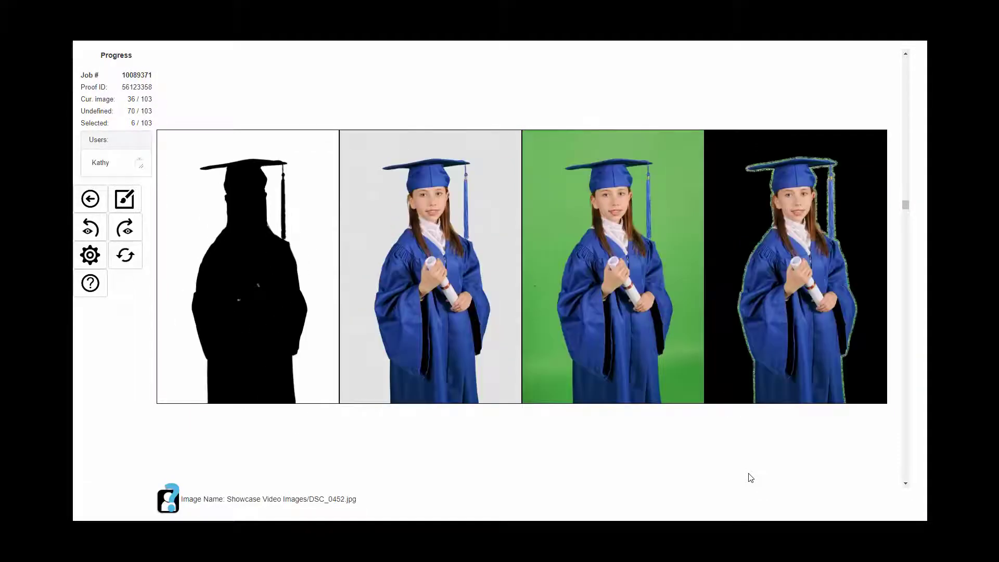
scroll(751, 478, "down", 14)
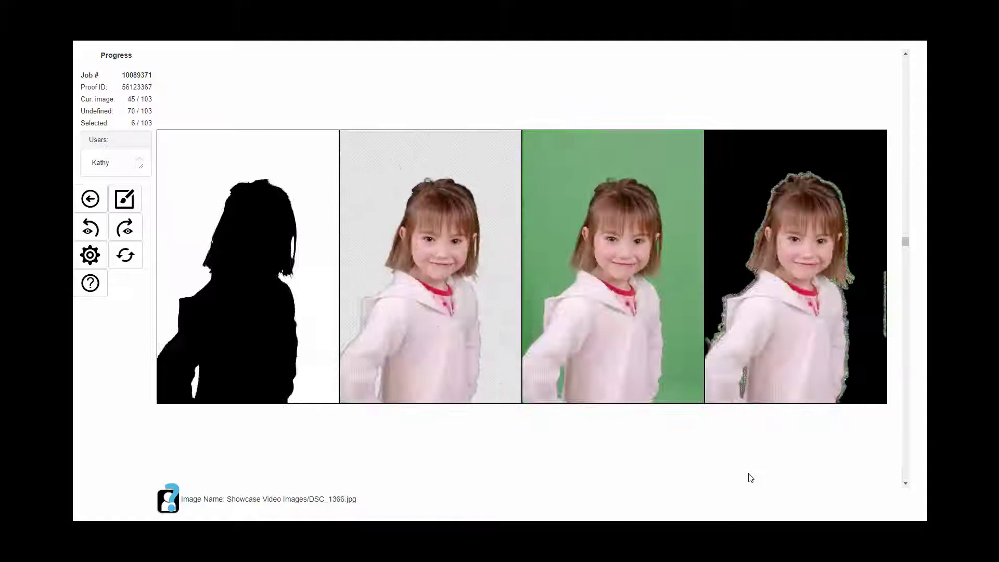
scroll(751, 478, "down", 7)
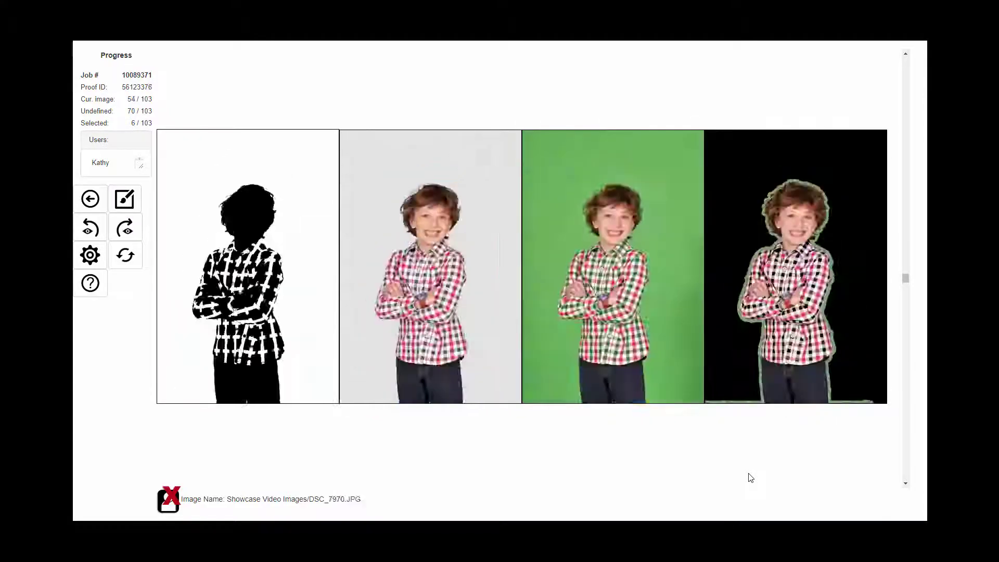
scroll(751, 478, "down", 6)
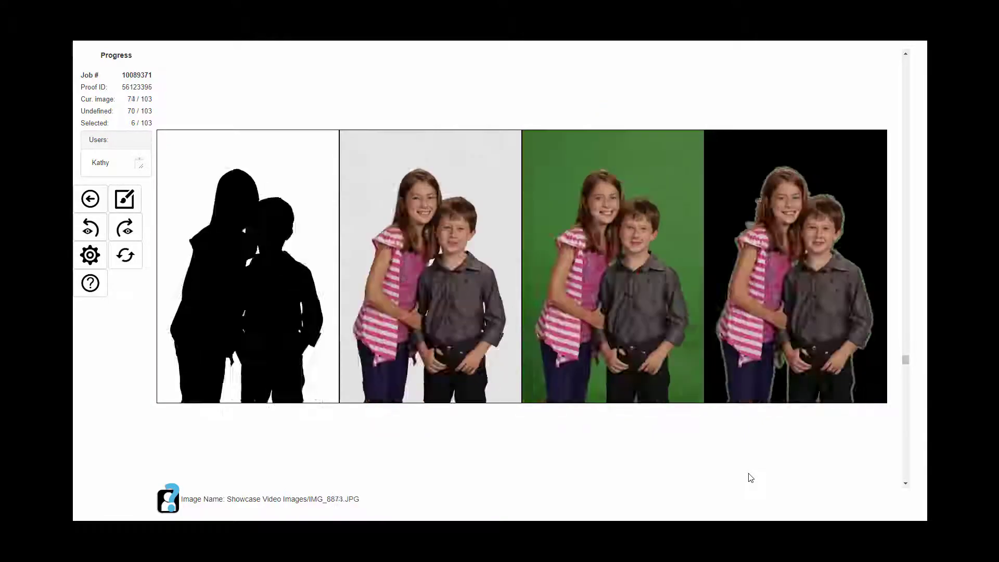
scroll(751, 478, "down", 2)
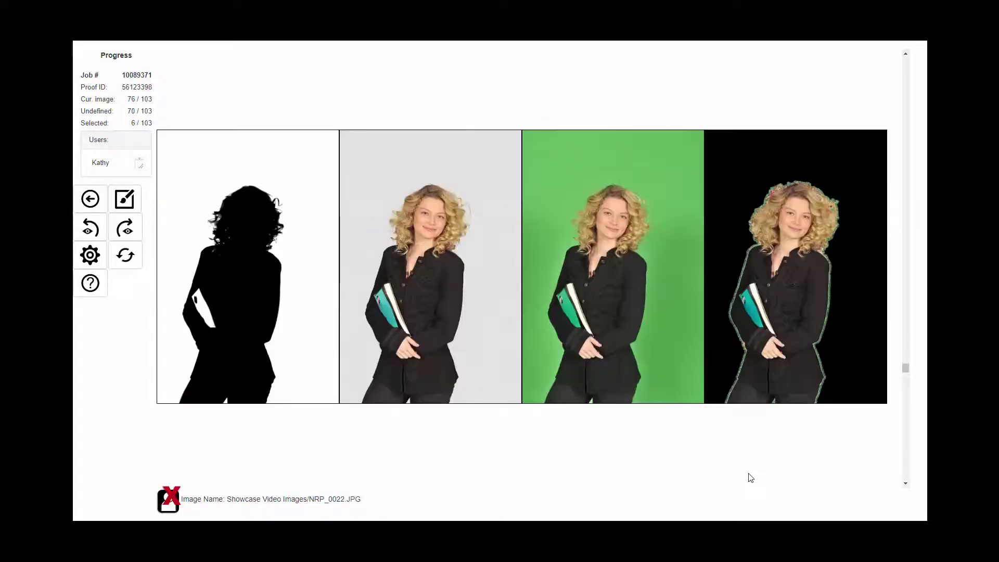
scroll(751, 478, "down", 2)
scroll(751, 477, "down", 6)
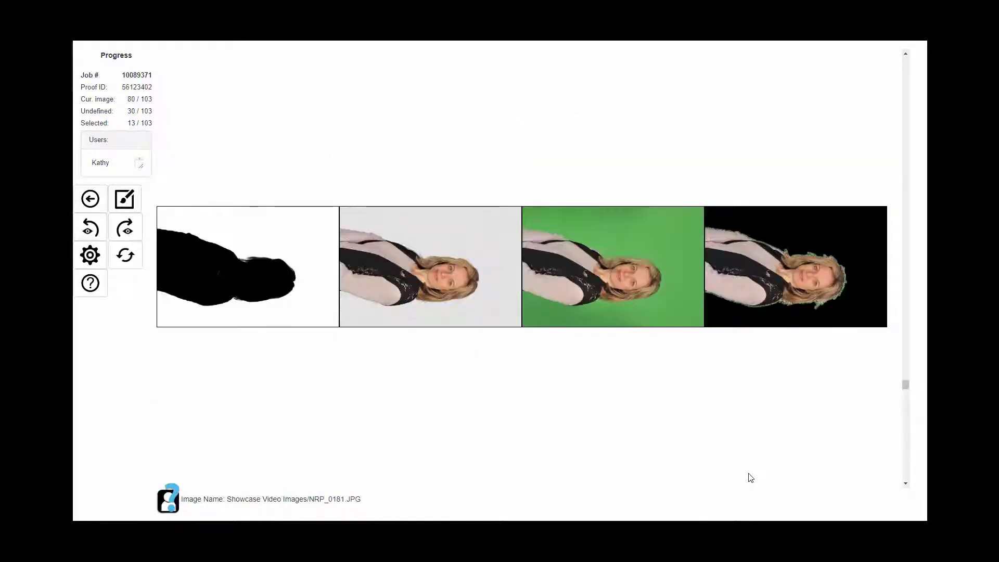
scroll(751, 477, "down", 4)
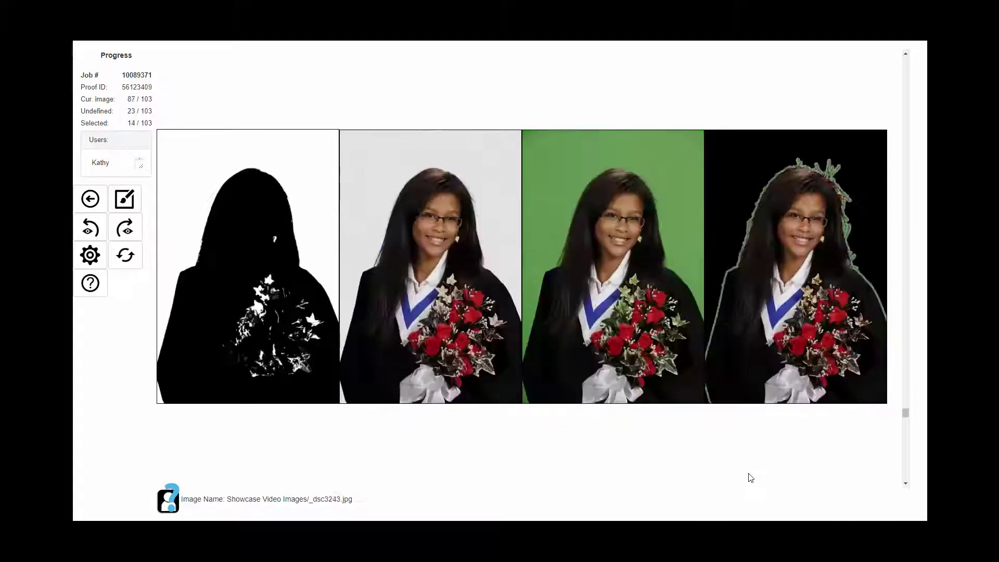
scroll(751, 478, "down", 9)
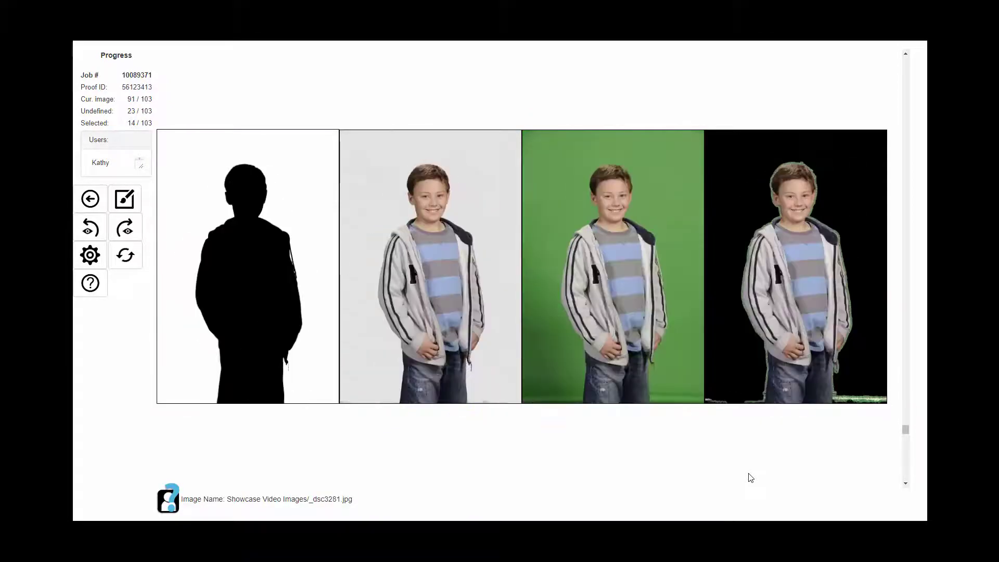
scroll(751, 477, "down", 5)
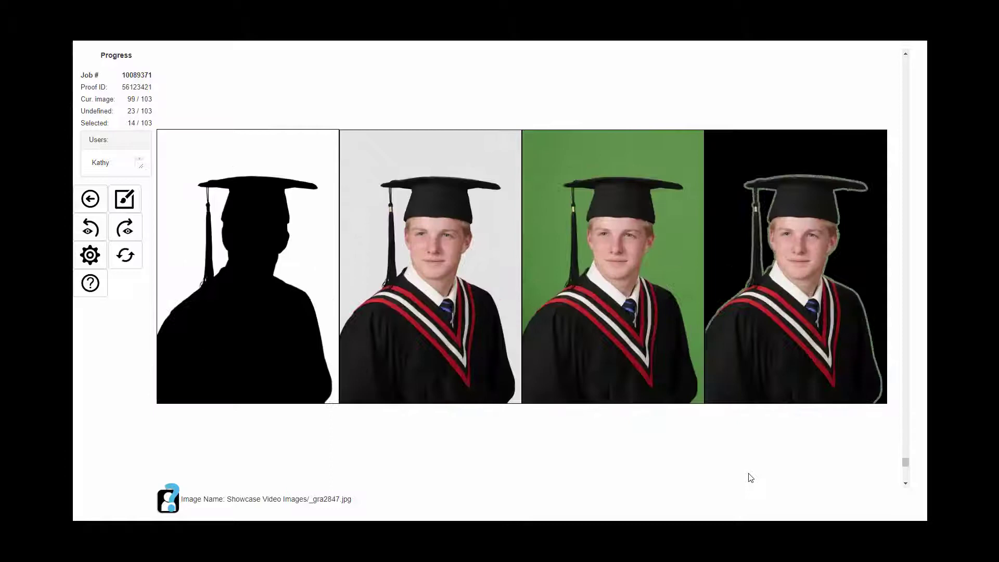
key("Down")
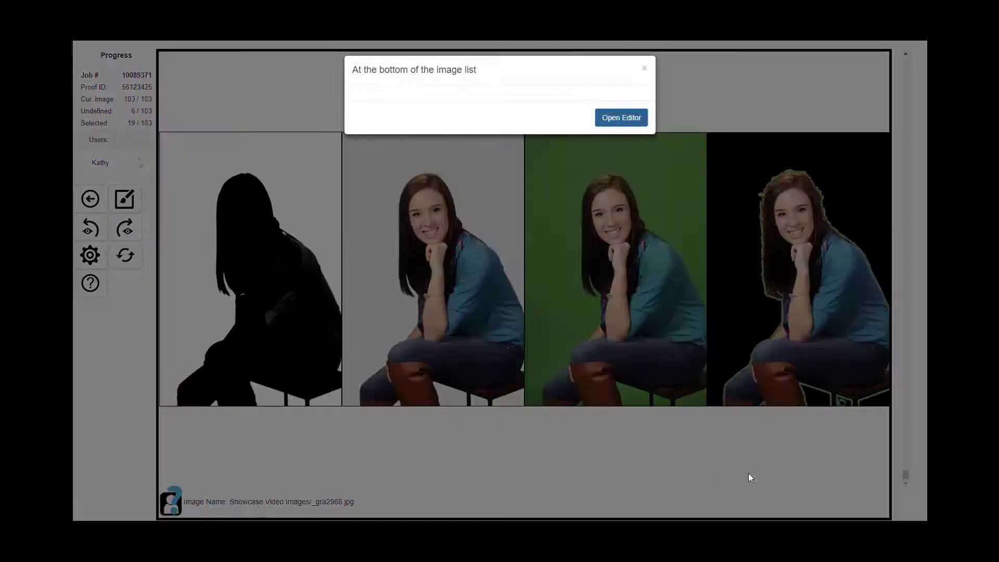
Step: Open the selected images in the editor and erase the leftover green around the woman's hands with a size 70 remove brush
key("Return")
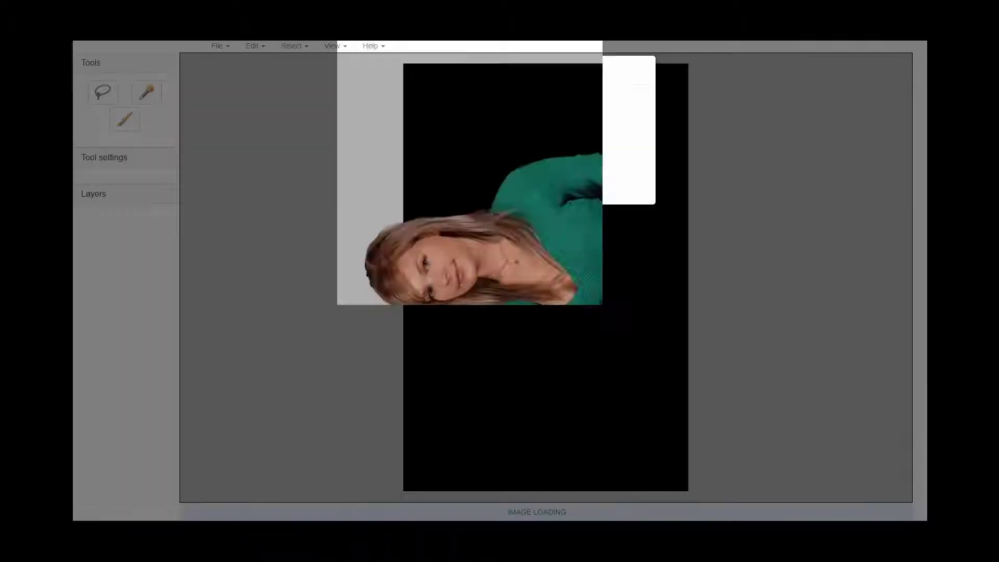
scroll(783, 179, "up", 4)
key("[")
key("[")
key("[")
key("[")
key("[")
key("[")
key("[")
key("[")
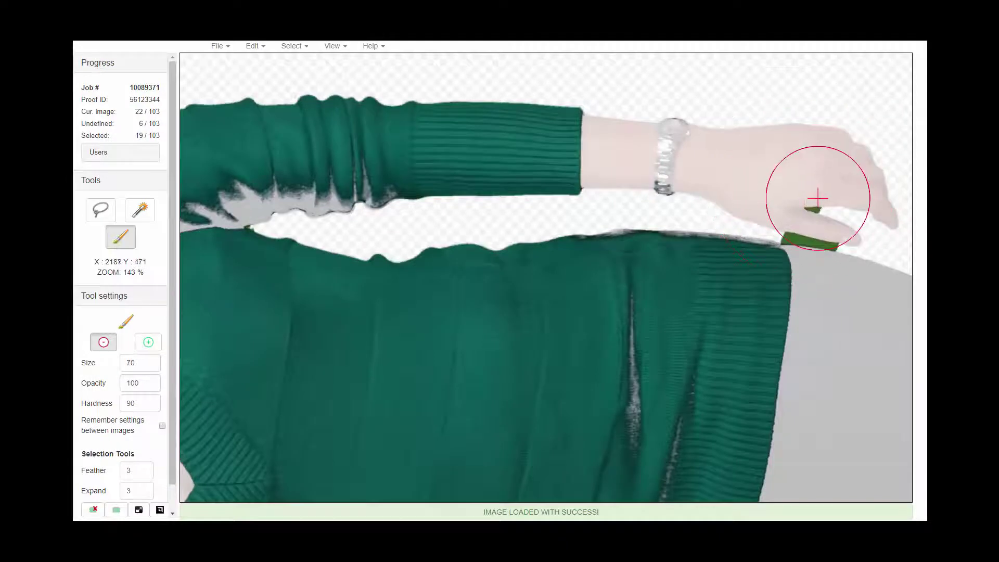
left_click_drag(817, 198, 810, 203)
scroll(795, 195, "down", 5)
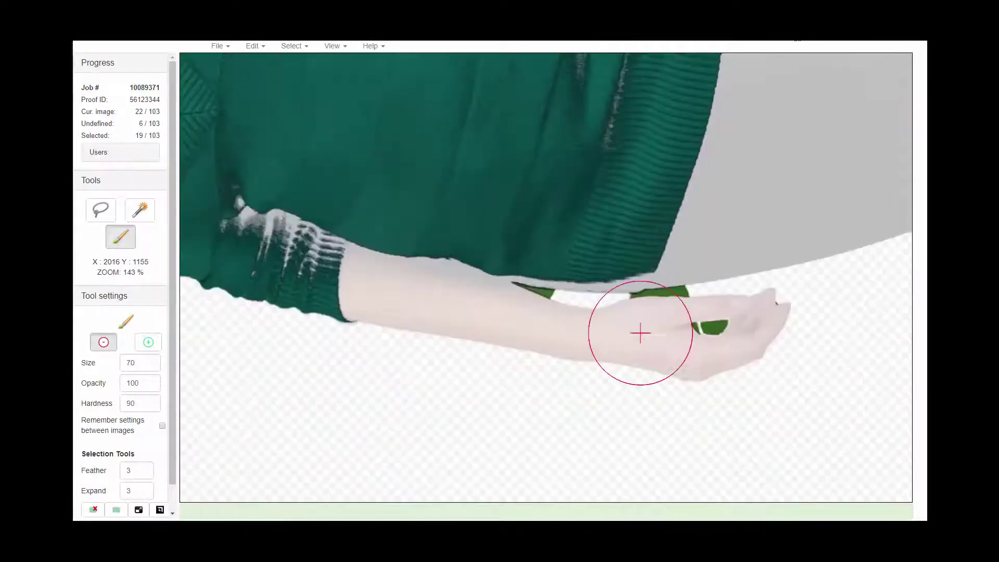
mouse_move(641, 330)
left_mouse_down()
mouse_move(670, 374)
mouse_move(495, 330)
mouse_move(744, 503)
mouse_move(767, 492)
left_mouse_up()
Step: Paint the missing parts of the woman's green sweater back in with the add brush at size 45
scroll(495, 329, "down", 2)
key("ctrl+d")
key("[")
key("[")
key("[")
key("[")
key("[")
key("b")
key("x")
scroll(417, 245, "up", 2)
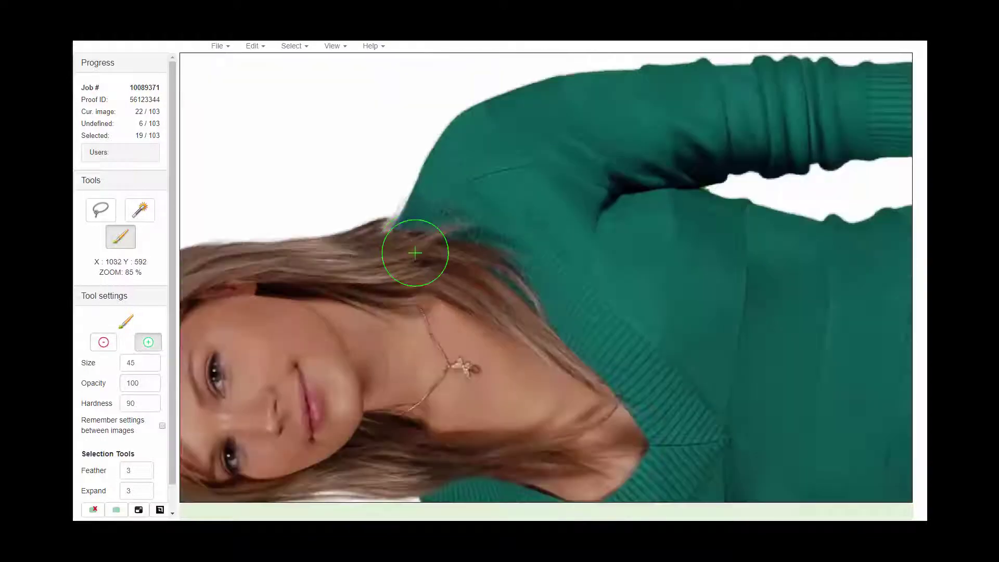
left_click_drag(774, 220, 600, 297)
Step: Apply the magic wand at tolerance 20 to the leftover green in the sweater's underarm gap and save the image
key("w")
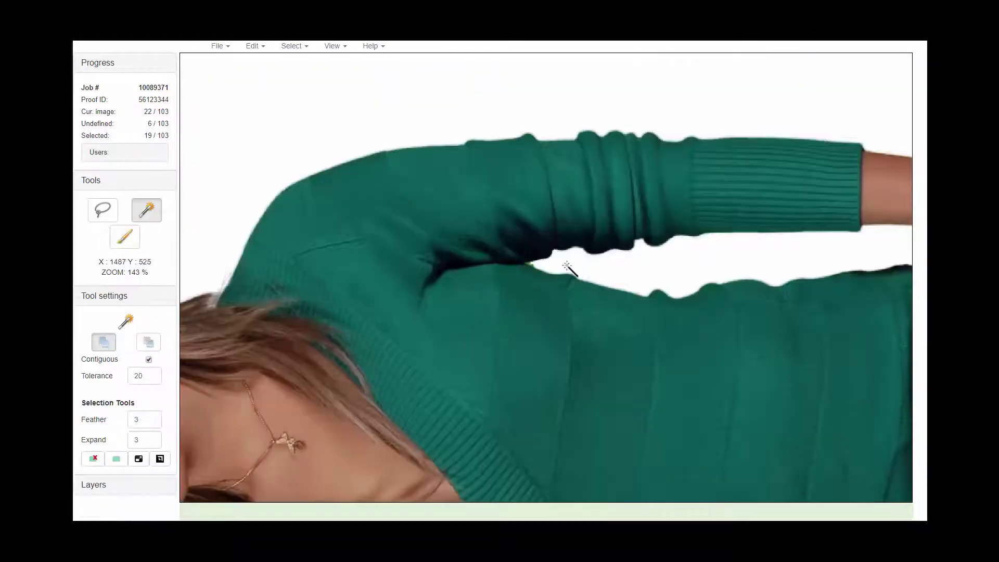
left_click(571, 263)
key("b")
scroll(570, 274, "down", 3)
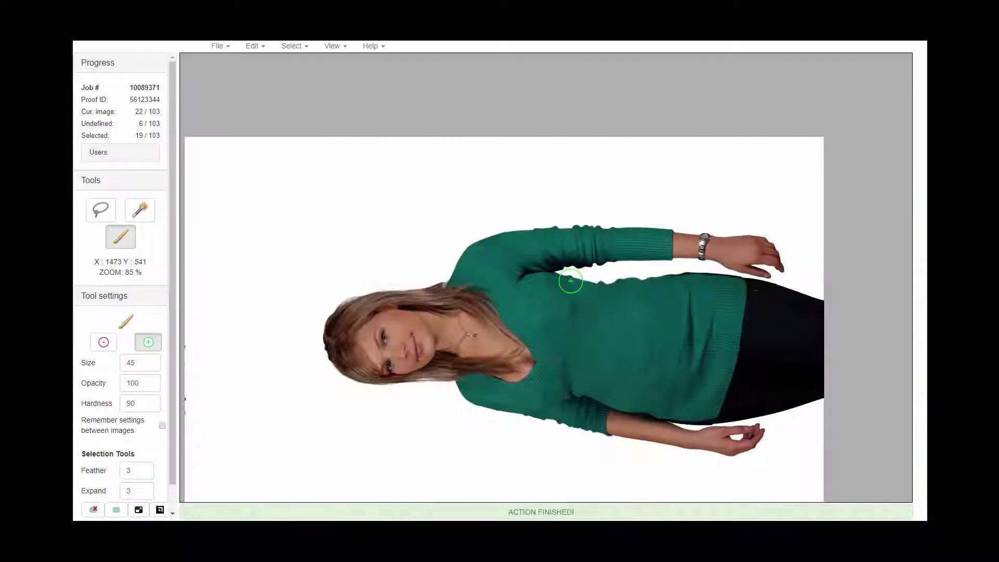
key("ctrl+s")
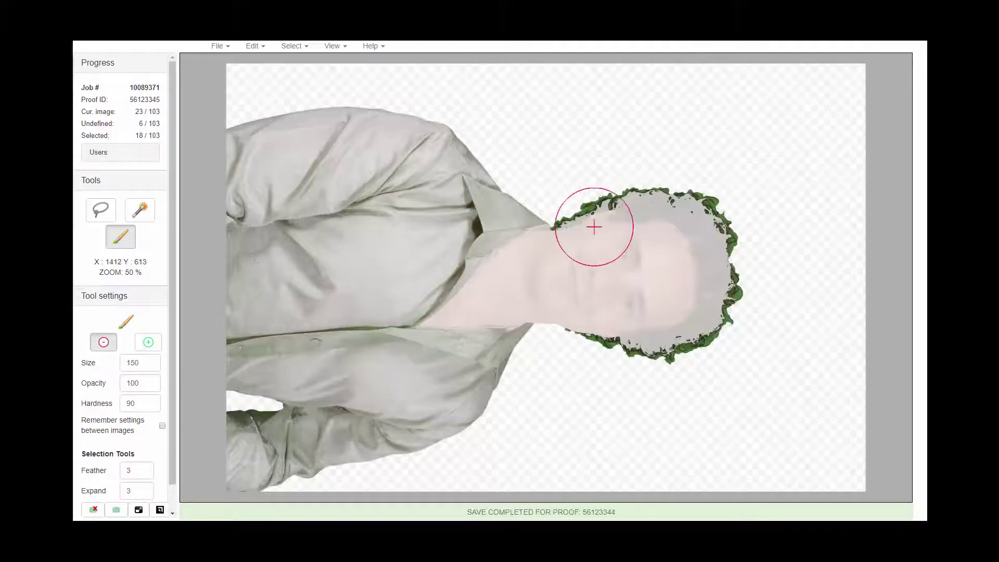
Step: Erase the green fringe around the curly-haired man's head with the remove brush at size 150
mouse_move(593, 225)
left_mouse_down()
mouse_move(586, 230)
mouse_move(731, 326)
mouse_move(585, 326)
mouse_move(588, 333)
left_mouse_up()
left_click(596, 364)
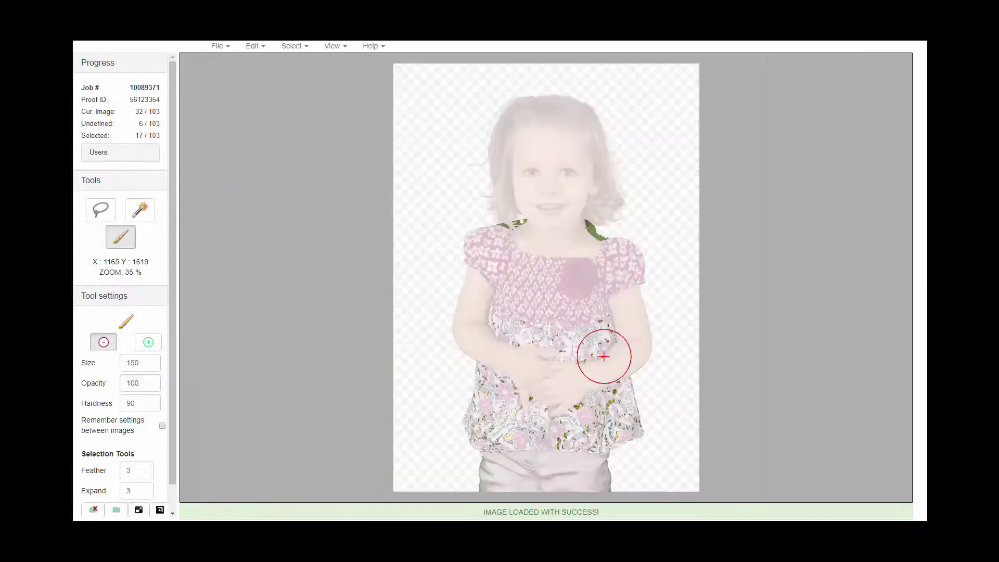
Step: Remove the leftover green around the little girl's neckline and clean the blouse hem with a size 100 remove brush, saving the image
mouse_move(614, 351)
left_mouse_down()
mouse_move(614, 223)
mouse_move(482, 226)
left_mouse_up()
key("b")
key("b")
key("b")
scroll(627, 434, "up", 2)
key("bracketleft")
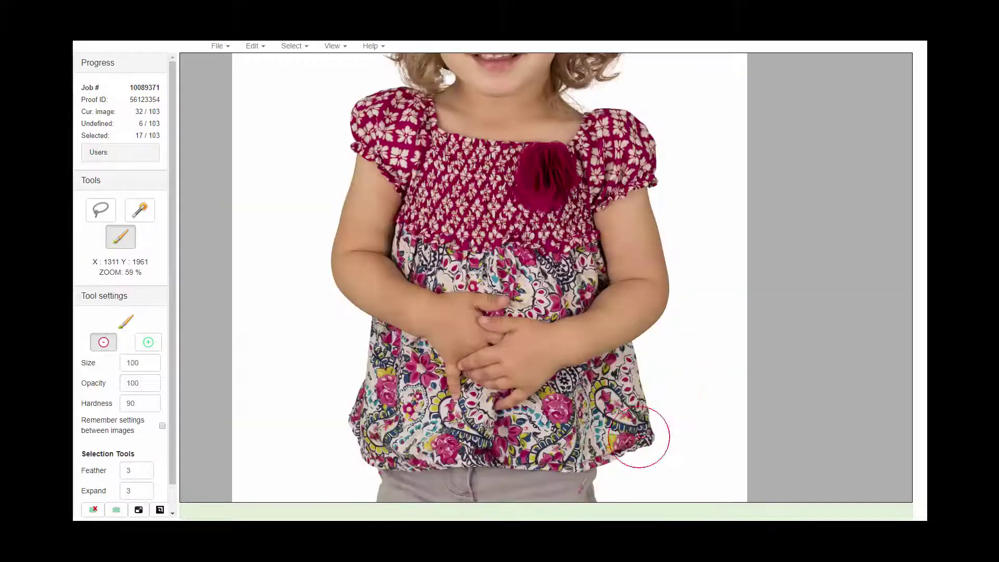
left_click_drag(632, 452, 674, 326)
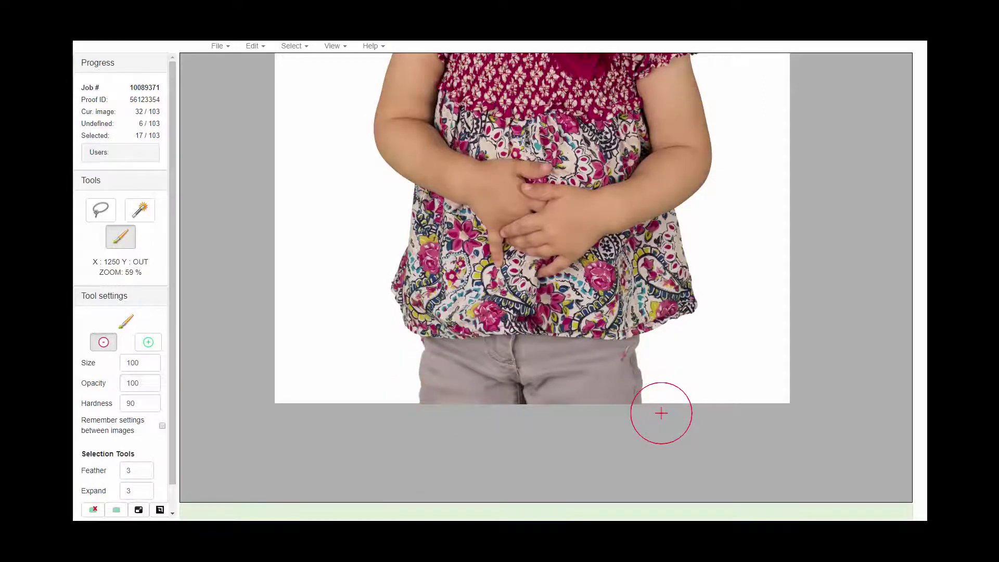
key("ctrl+s")
Step: Erase the green beside the hair and shoulders of the girl in the floral blouse with a smaller remove brush and save
mouse_move(614, 310)
left_mouse_down()
mouse_move(585, 222)
mouse_move(478, 194)
left_mouse_up()
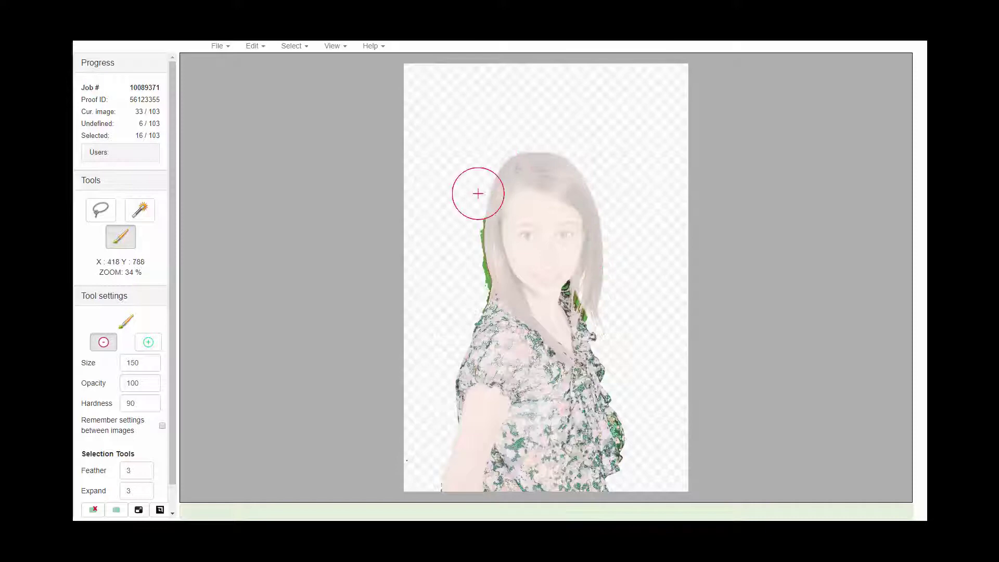
scroll(458, 305, "up", 2)
scroll(463, 361, "up", 2)
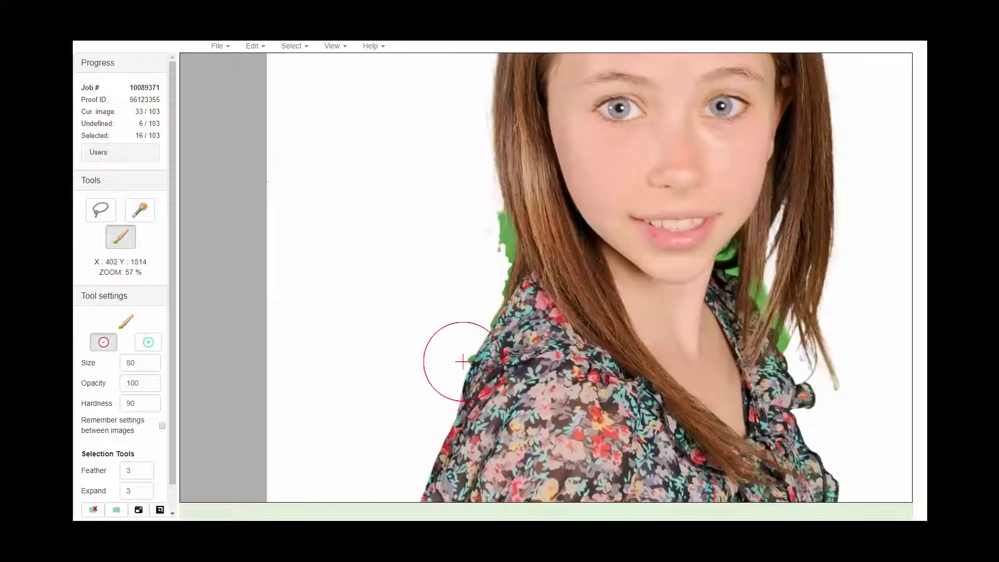
left_click_drag(448, 345, 525, 183)
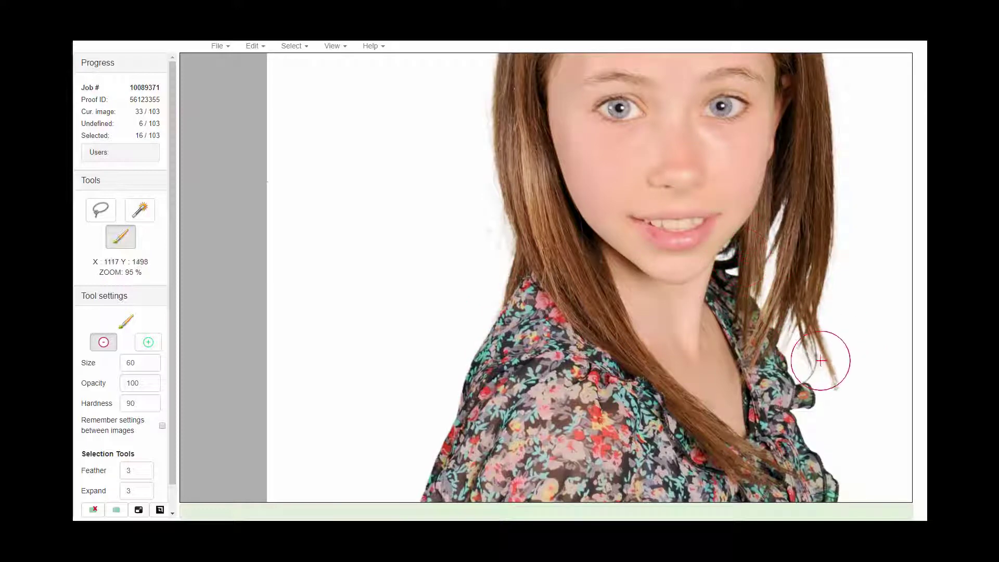
left_click_drag(860, 393, 791, 237)
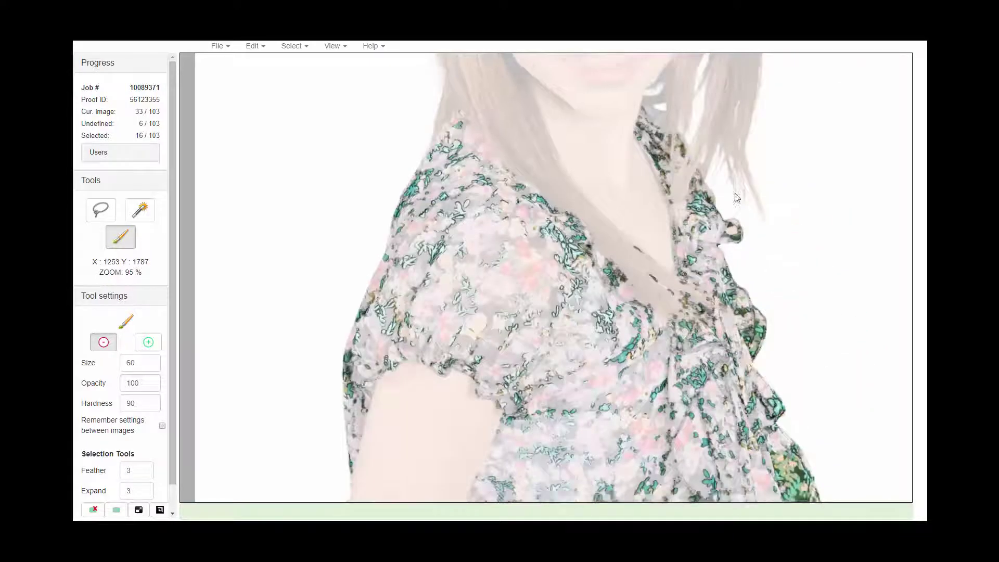
scroll(753, 315, "down", 3)
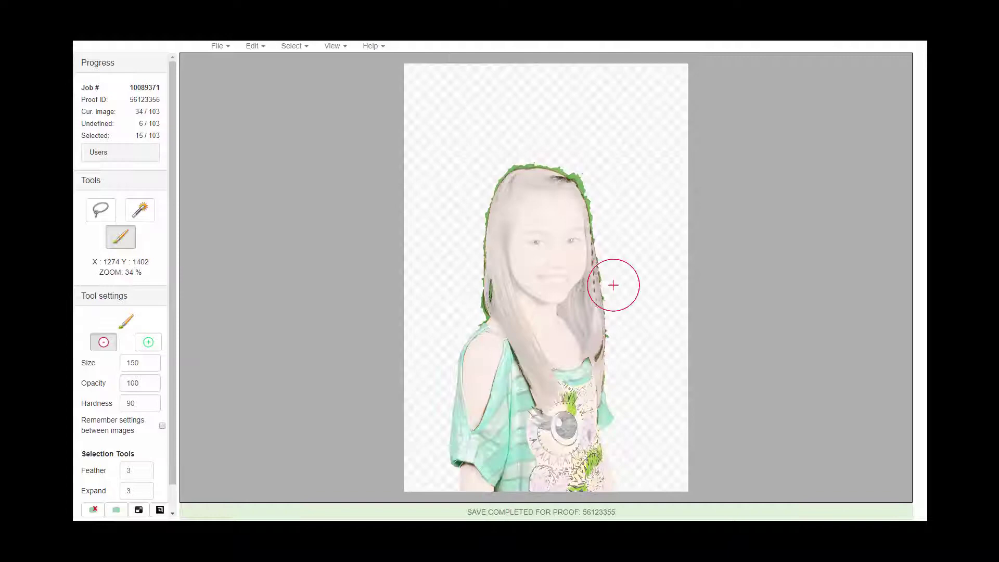
Step: Erase the green halo around the hair of the girl in the turquoise top at size 150, refining the shoulder edge at size 70
mouse_move(595, 289)
left_mouse_down()
mouse_move(546, 167)
mouse_move(476, 295)
left_mouse_up()
scroll(473, 309, "up", 2)
scroll(473, 310, "up", 2)
key("bracketleft")
key("bracketleft")
key("bracketleft")
key("bracketleft")
key("bracketleft")
key("bracketleft")
key("bracketleft")
key("bracketleft")
key("bracketleft")
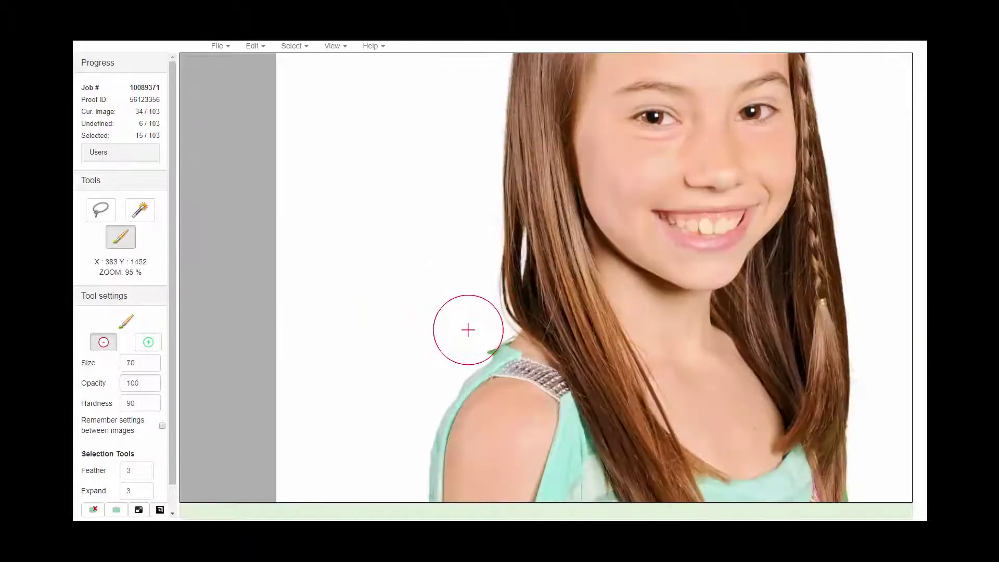
left_click_drag(476, 332, 487, 316)
Step: Erase the remaining green between the hair and turquoise sleeve with a size 60 remove brush and save the image
left_click_drag(750, 319, 580, 106)
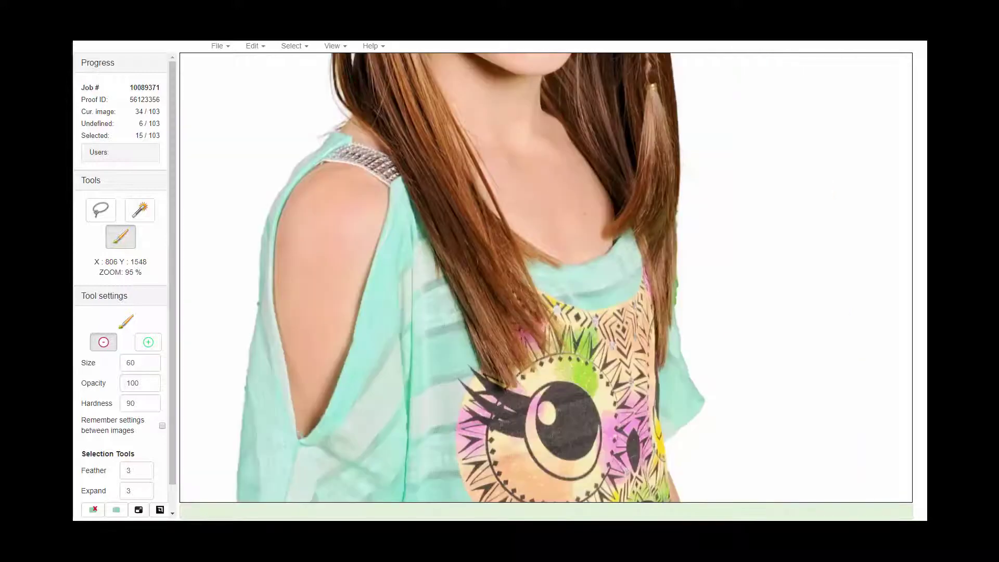
left_click_drag(698, 293, 665, 108)
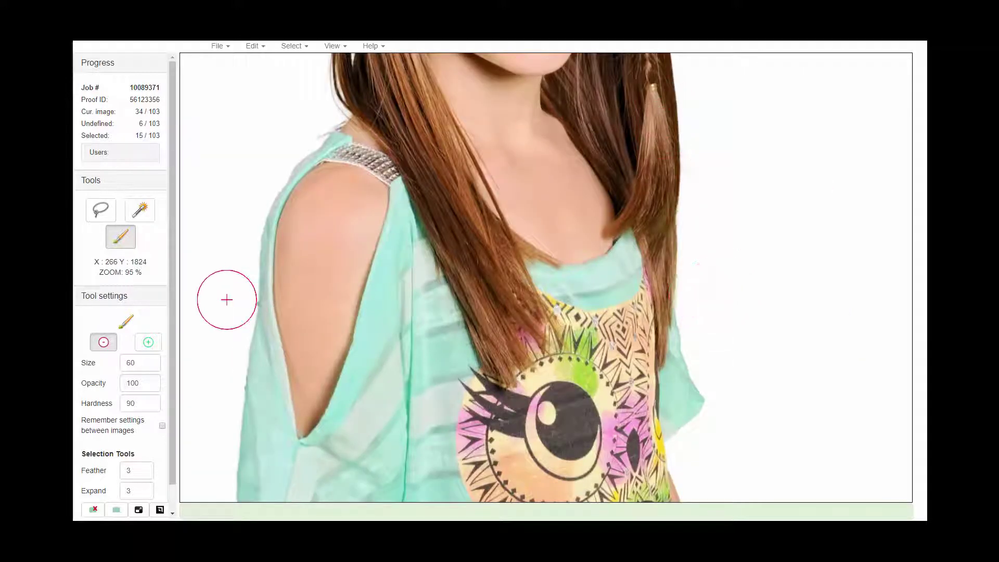
scroll(722, 399, "down", 3)
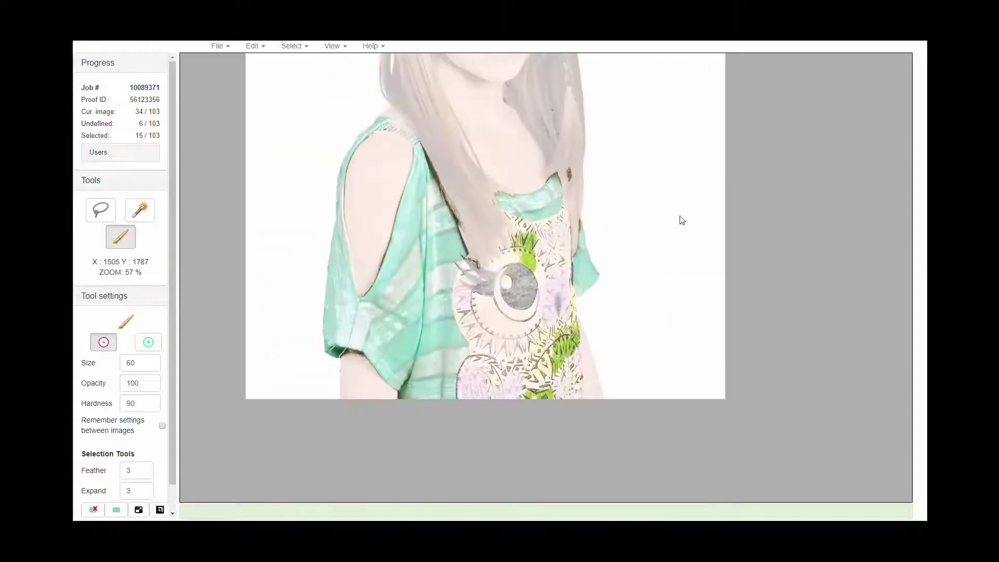
key("ctrl+s")
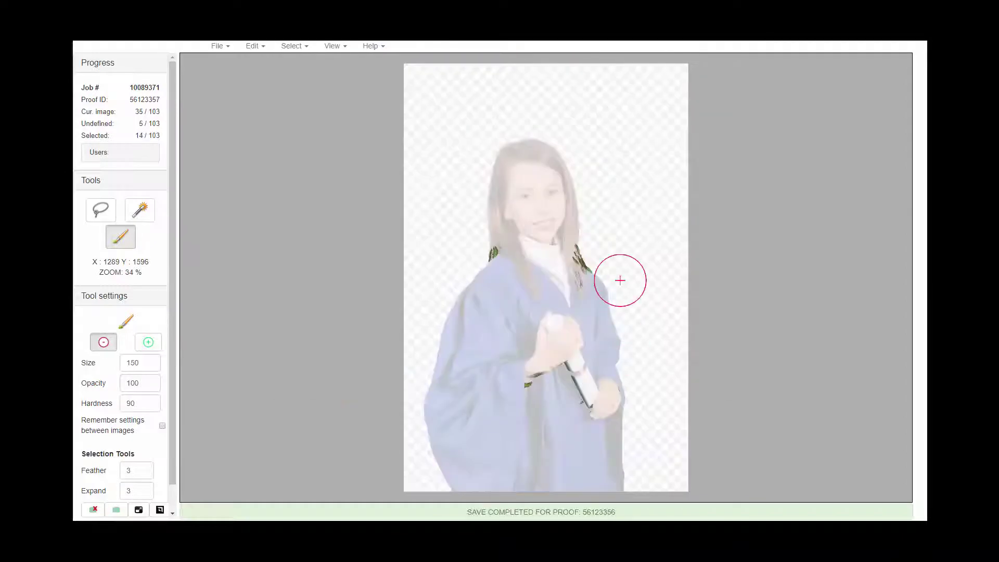
Step: Lasso the green patch below the raised hand of the bareheaded girl in the blue gown and save the image
key("l")
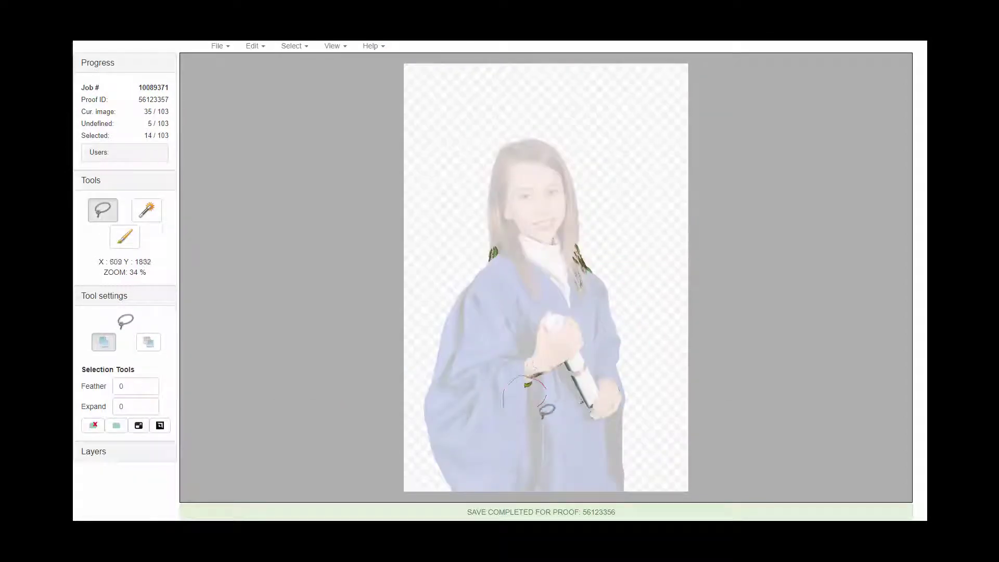
key("b")
key("Return")
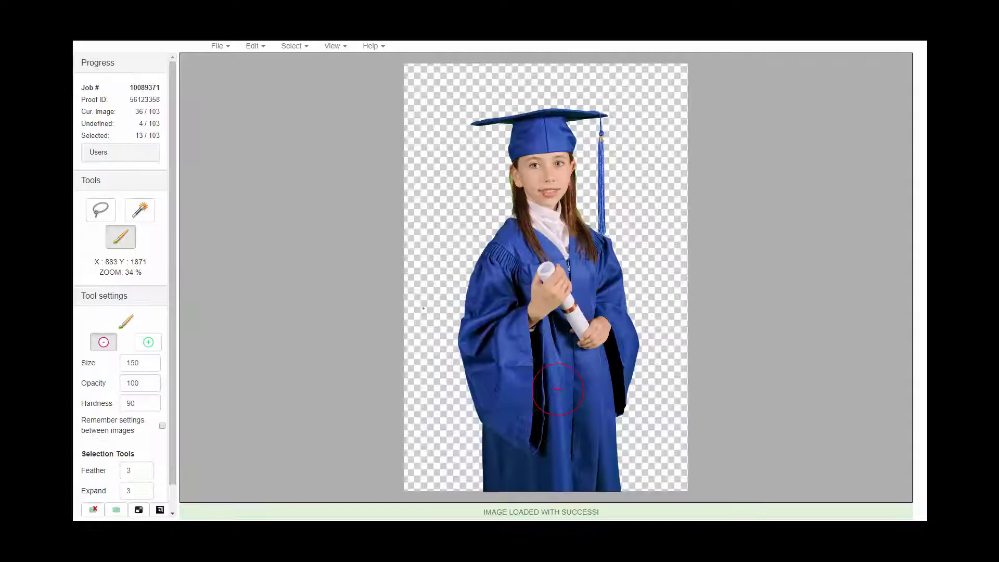
Step: Lasso the patch under the raised hand of the girl in the blue graduation cap and save the image
left_click_drag(553, 357, 554, 359)
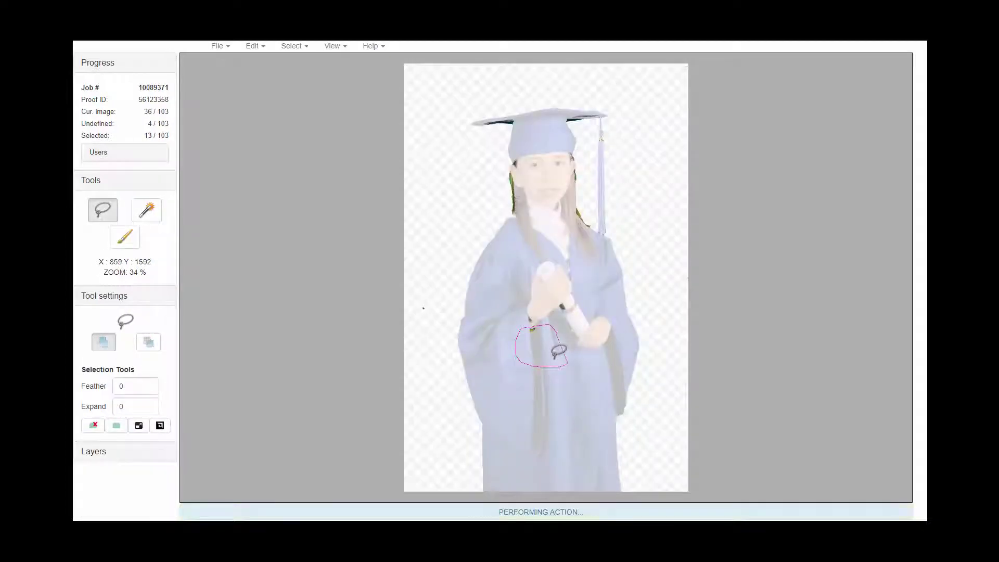
key("b")
key("Return")
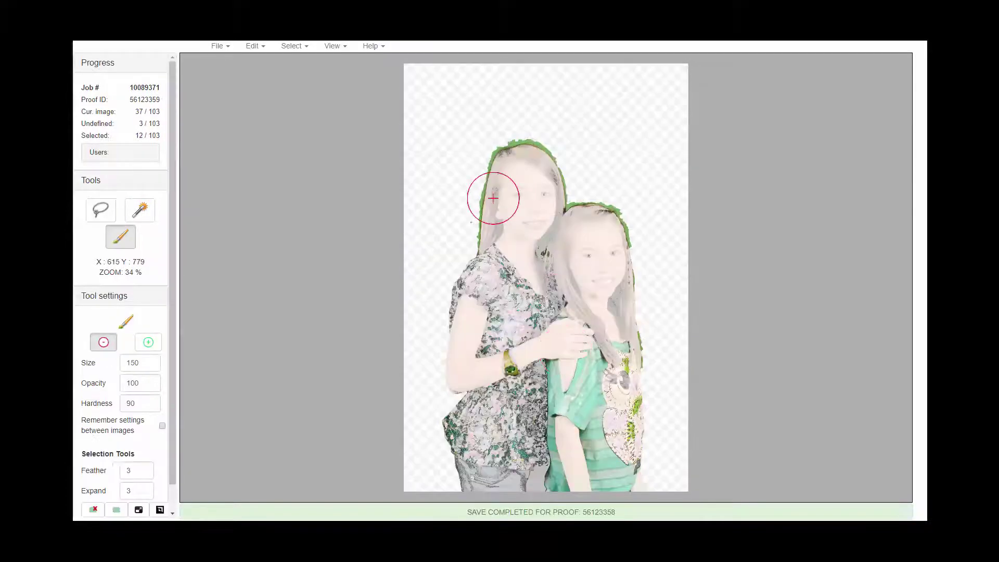
Step: Erase the green halo around both girls' hair at size 150 and refine the older girl's shoulder edge at size 80
mouse_move(480, 222)
left_mouse_down()
mouse_move(477, 196)
mouse_move(563, 192)
mouse_move(629, 217)
mouse_move(642, 285)
left_mouse_up()
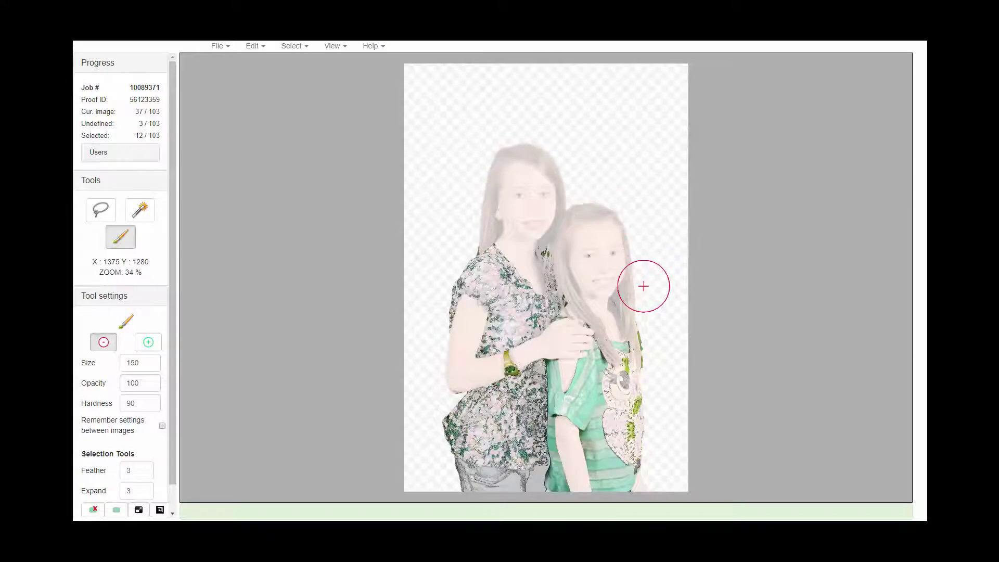
scroll(556, 240, "up", 3)
key("[")
scroll(546, 240, "up", 3)
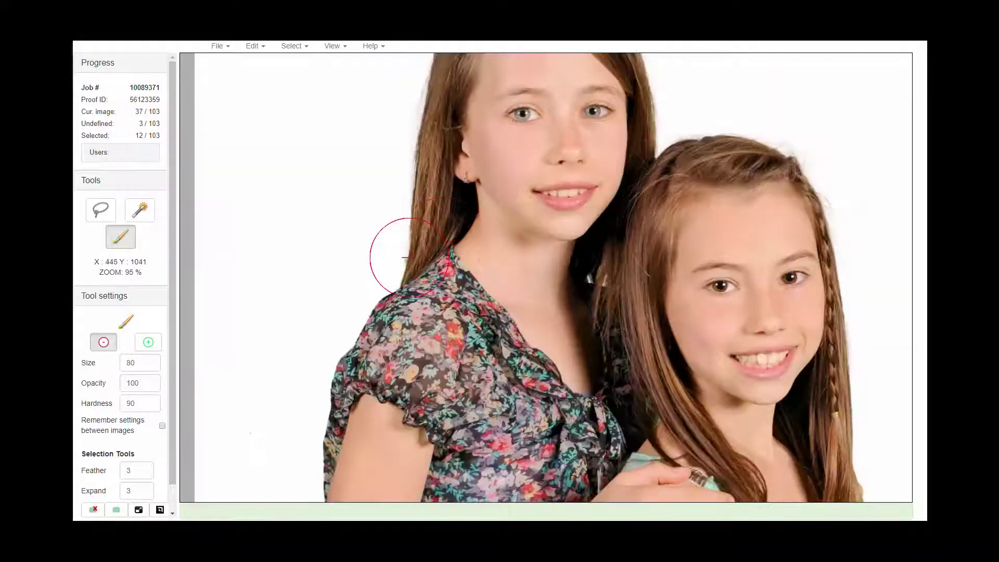
Step: Erase the leftover green beside the younger girl's hair and owl shirt with a size 60 remove brush and save
left_click_drag(639, 431, 493, 262)
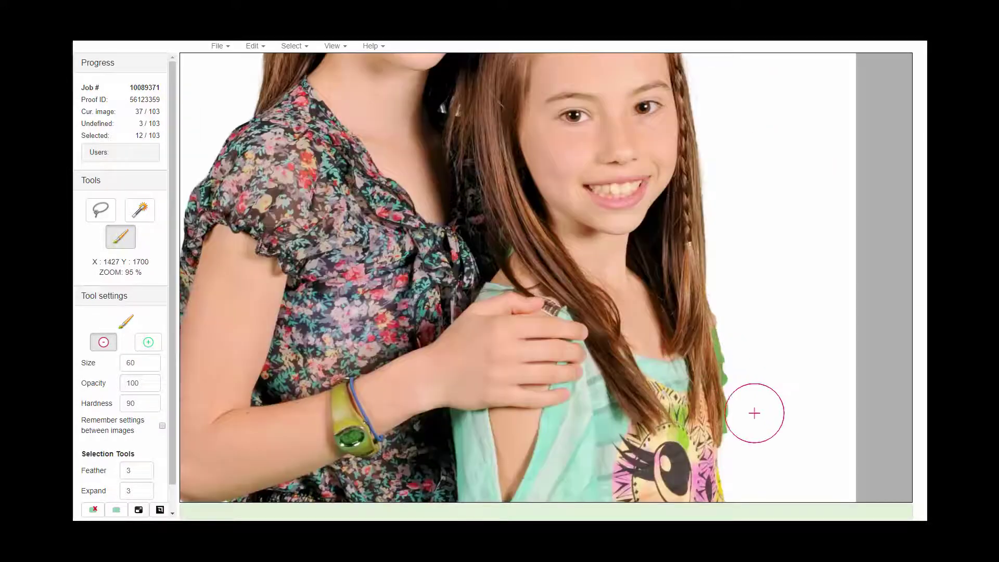
left_click_drag(748, 426, 735, 383)
scroll(706, 142, "down", 3)
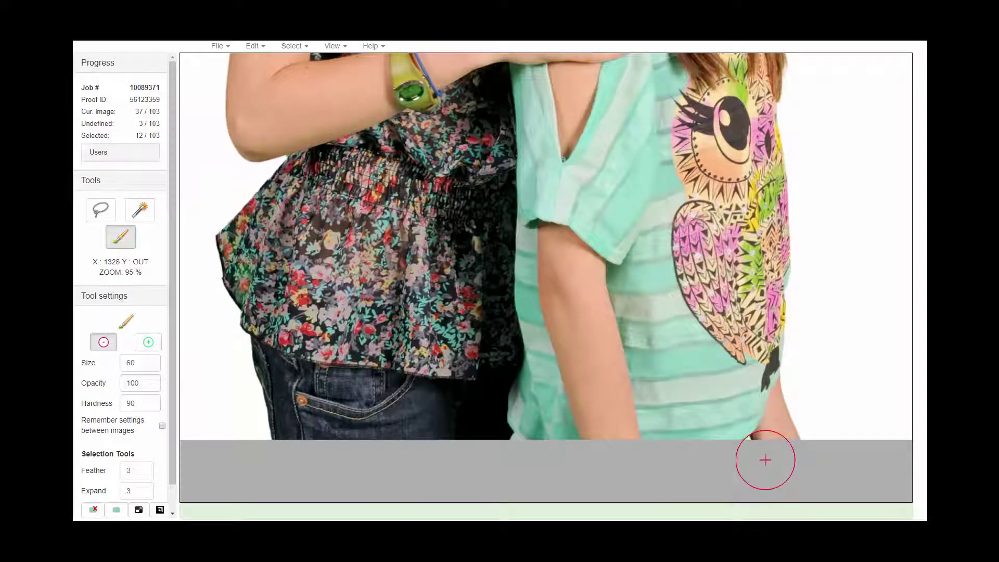
scroll(352, 276, "up", 3)
scroll(352, 292, "down", 2)
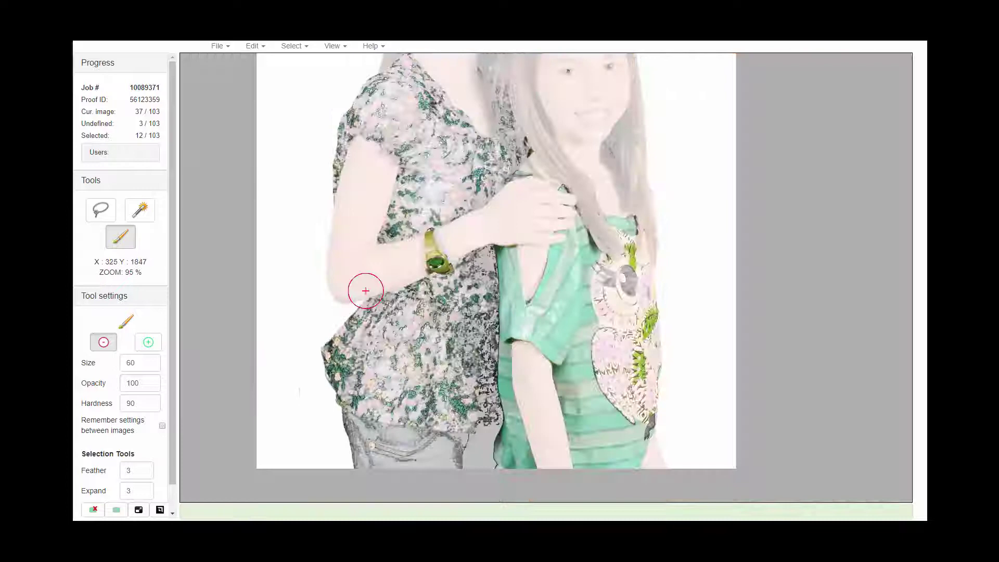
key("ctrl+s")
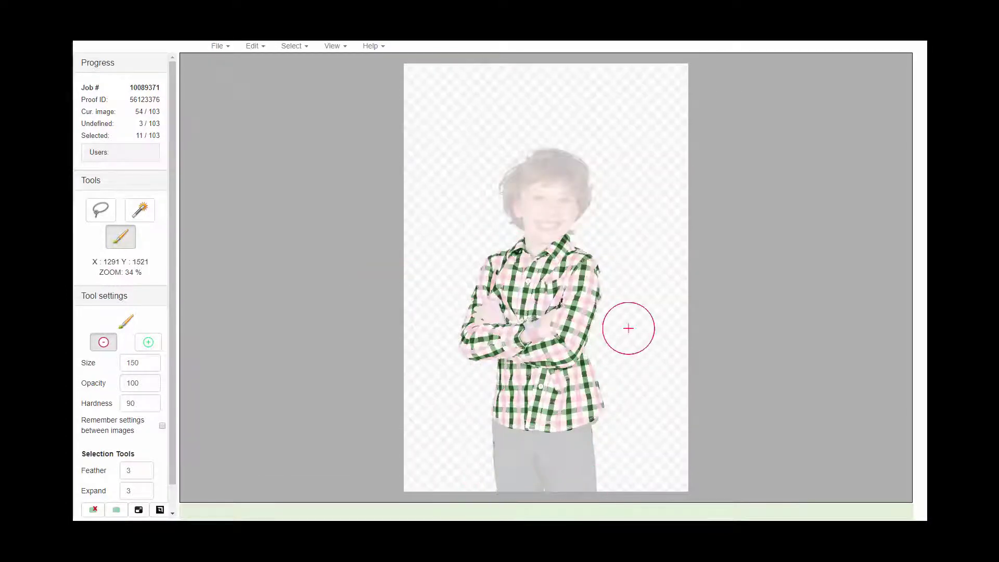
Step: Clean the edges around the boy's collar and plaid shirt with a size 45 remove brush and save the image
key("b")
key("b")
scroll(463, 295, "up", 5)
key("bracketleft")
key("bracketleft")
key("bracketleft")
key("bracketleft")
key("bracketleft")
key("bracketleft")
key("bracketleft")
key("bracketleft")
key("bracketleft")
key("bracketleft")
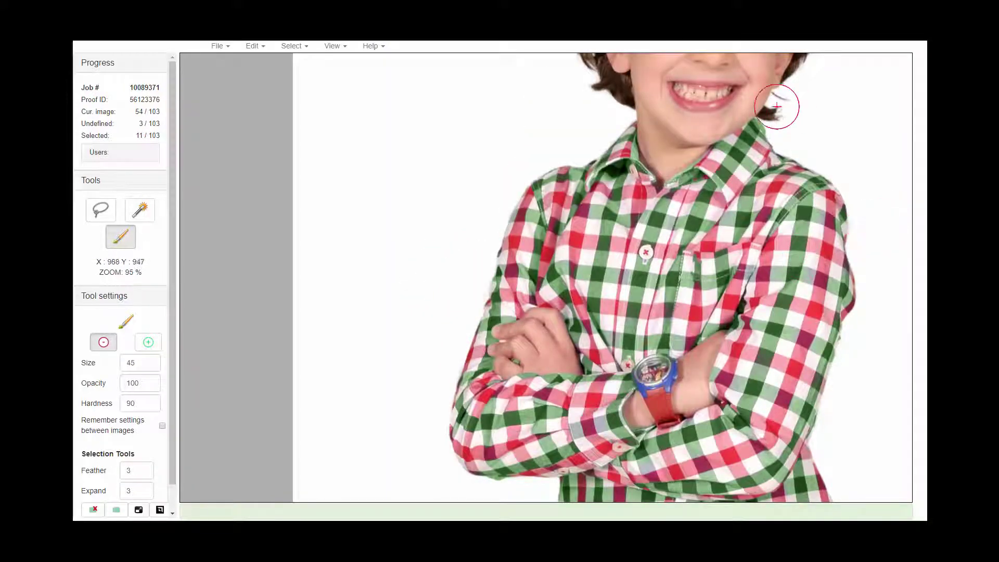
left_click_drag(568, 491, 505, 355)
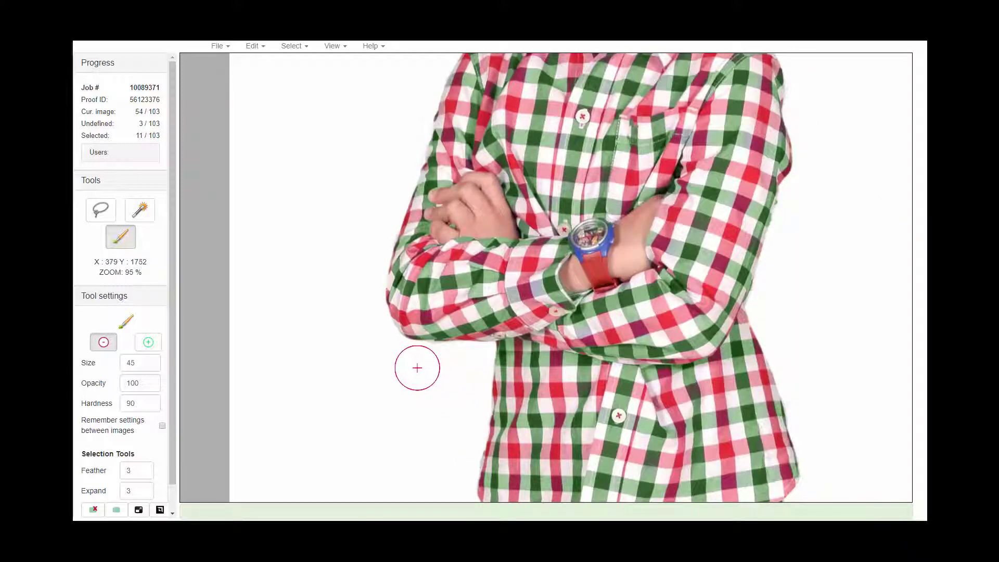
key("ctrl+s")
Step: Lasso the bouquet and yellow stole of the graduate, and the youngest boy's shirt in the sibling portrait, saving each image
key("l")
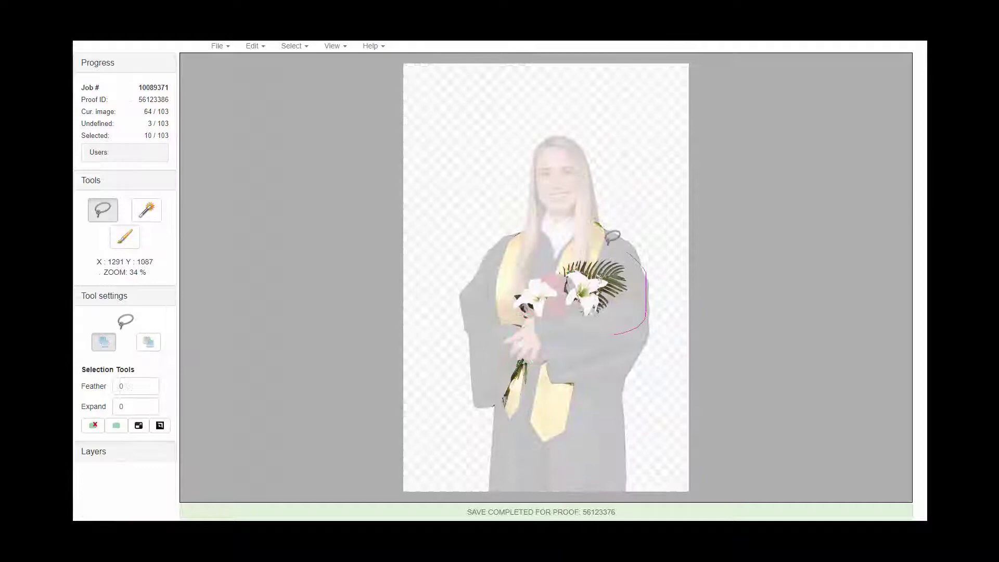
left_click_drag(564, 420, 568, 416)
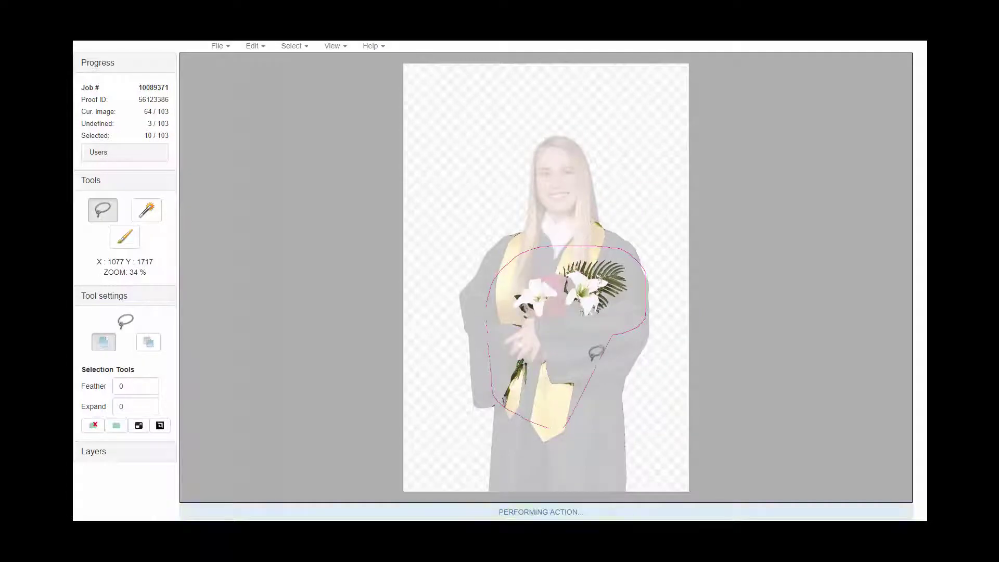
key("Return")
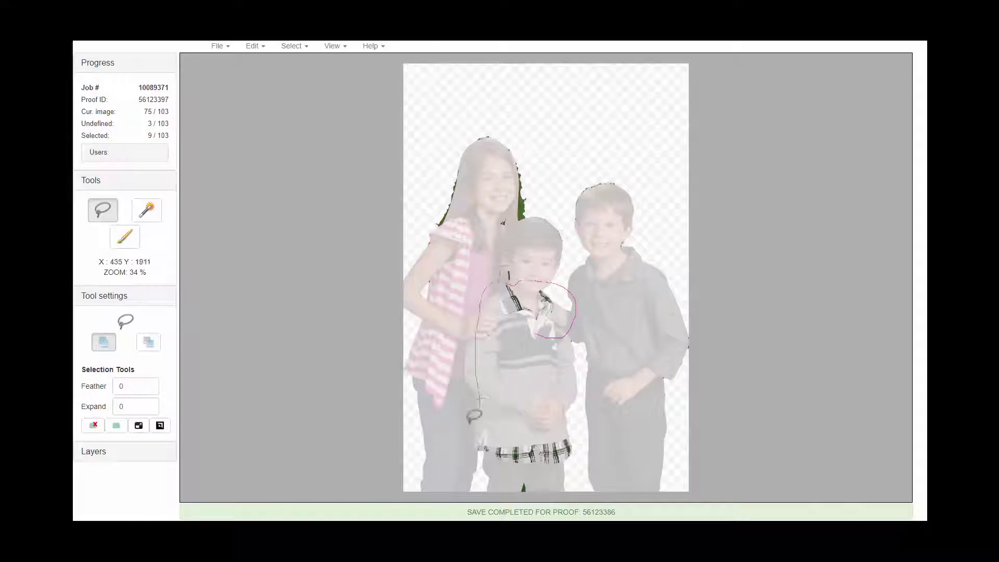
left_click_drag(552, 356, 551, 357)
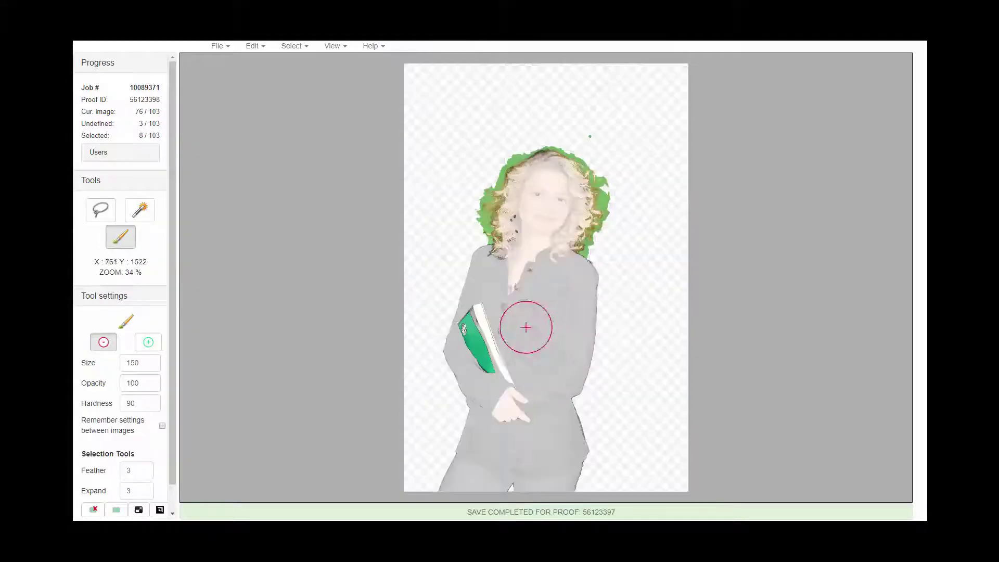
Step: Lasso the green folder held by the curly-haired woman and erase the green halo around her hair at size 150
left_click_drag(457, 297, 518, 315)
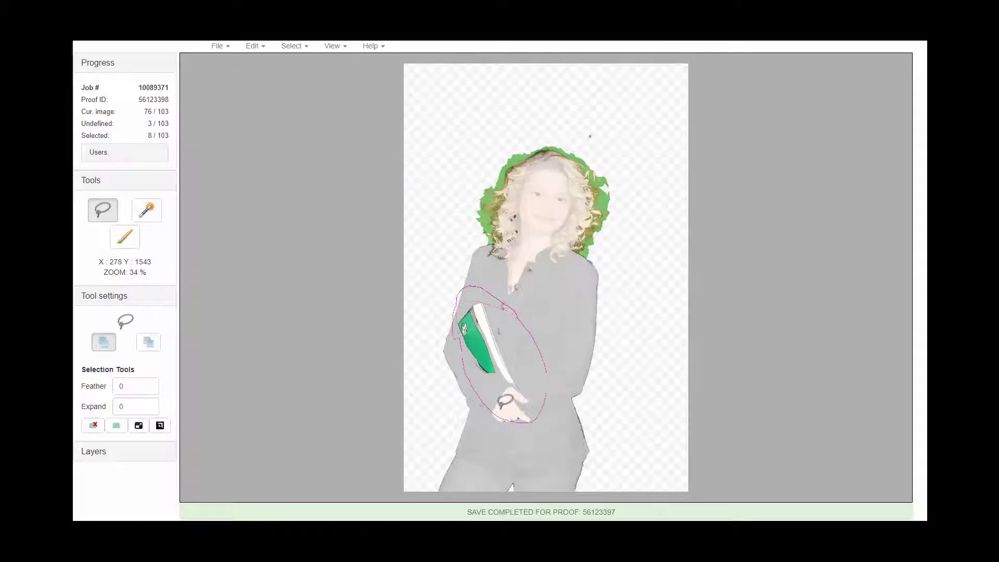
left_click_drag(504, 402, 508, 399)
key("b")
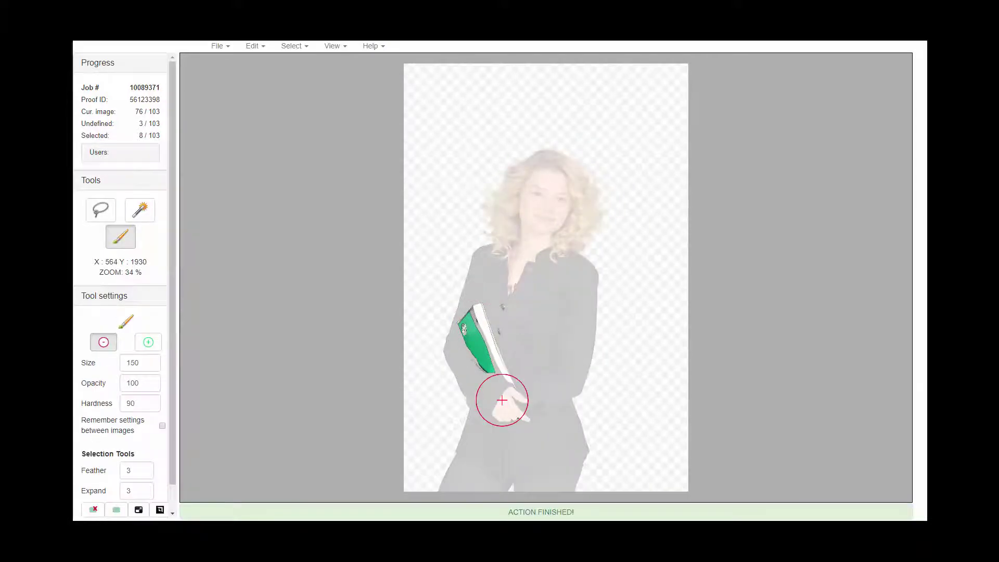
key("space")
Step: Erase the green around the curly hair of the green-gowned woman with the roses, reducing the remove brush to size 100
mouse_move(610, 230)
left_mouse_down()
mouse_move(685, 304)
mouse_move(600, 395)
left_mouse_up()
key("bracketleft")
key("bracketleft")
left_click(359, 467)
left_click(223, 487)
key("v")
key("v")
key("v")
scroll(541, 389, "up", 3)
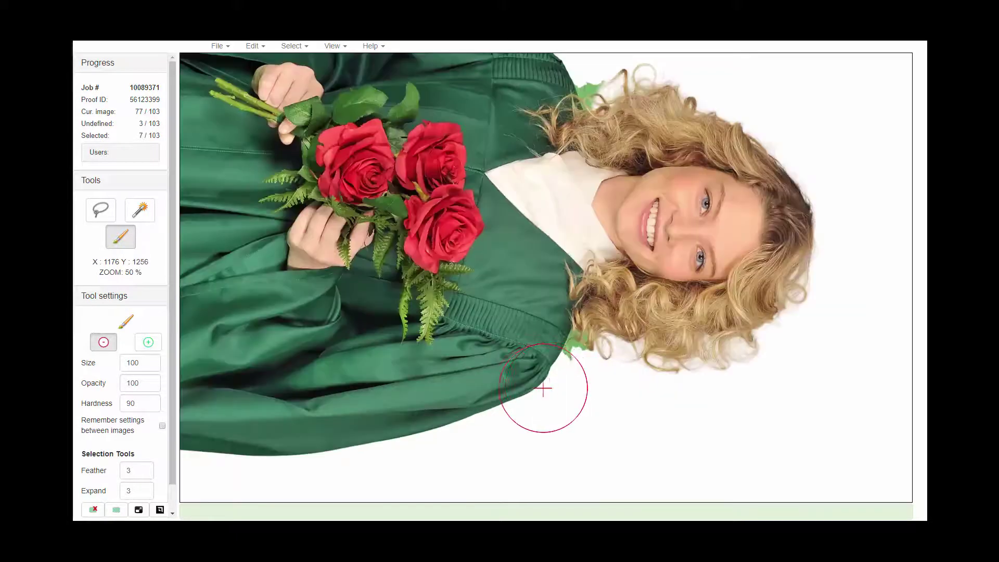
Step: Erase the remaining green between the curls and both gown shoulders with a size 45 remove brush
scroll(543, 388, "up", 2)
key("bracketleft")
key("bracketleft")
key("bracketleft")
key("bracketleft")
key("bracketleft")
key("bracketleft")
key("bracketleft")
key("bracketleft")
key("bracketleft")
key("bracketleft")
key("bracketleft")
left_click_drag(600, 343, 608, 324)
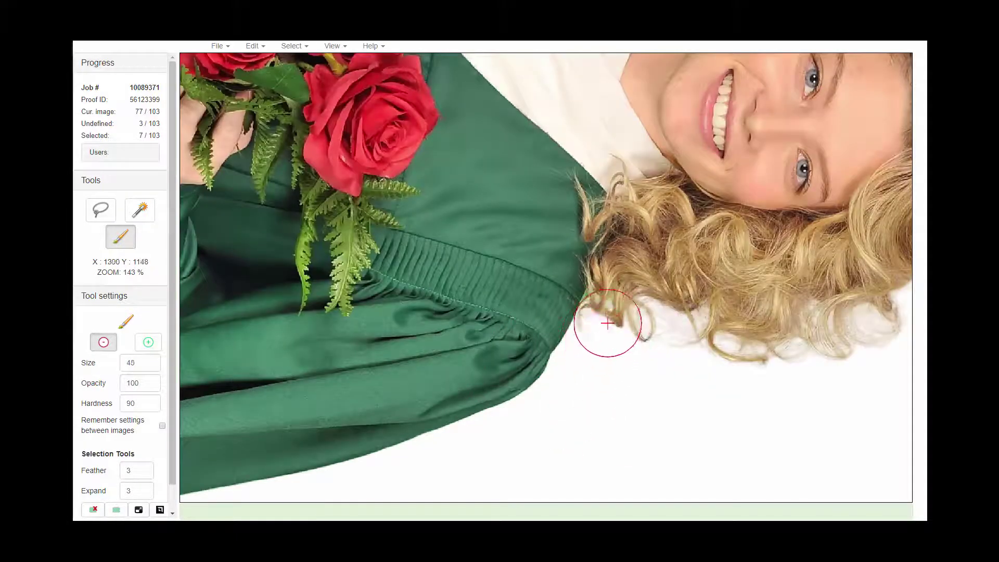
left_click_drag(671, 185, 702, 517)
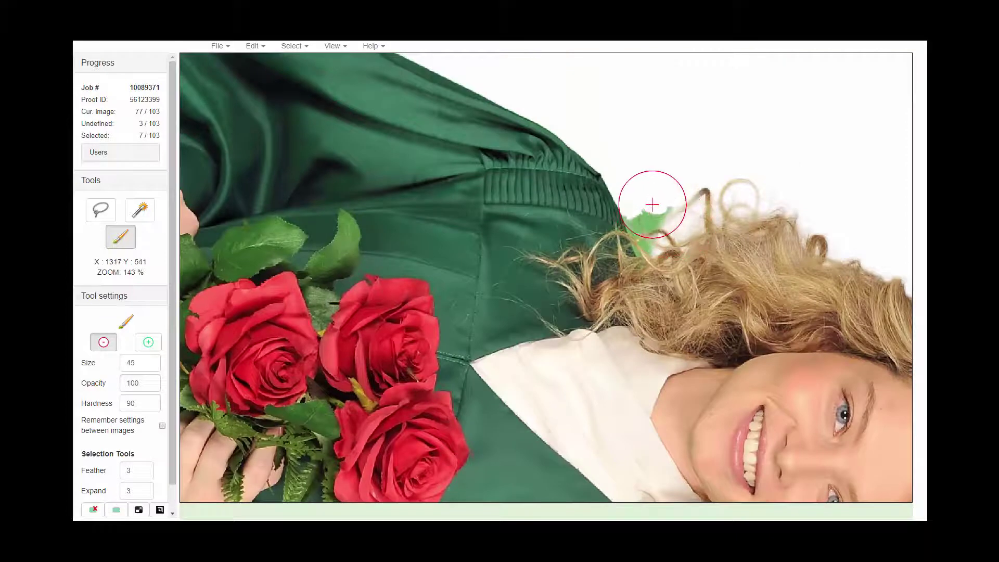
left_click_drag(653, 205, 672, 282)
Step: Select the bright green gap beside the gown's sleeve with the magic wand at tolerance 20, remove it and save
scroll(672, 282, "down", 3)
left_click_drag(224, 489, 502, 260)
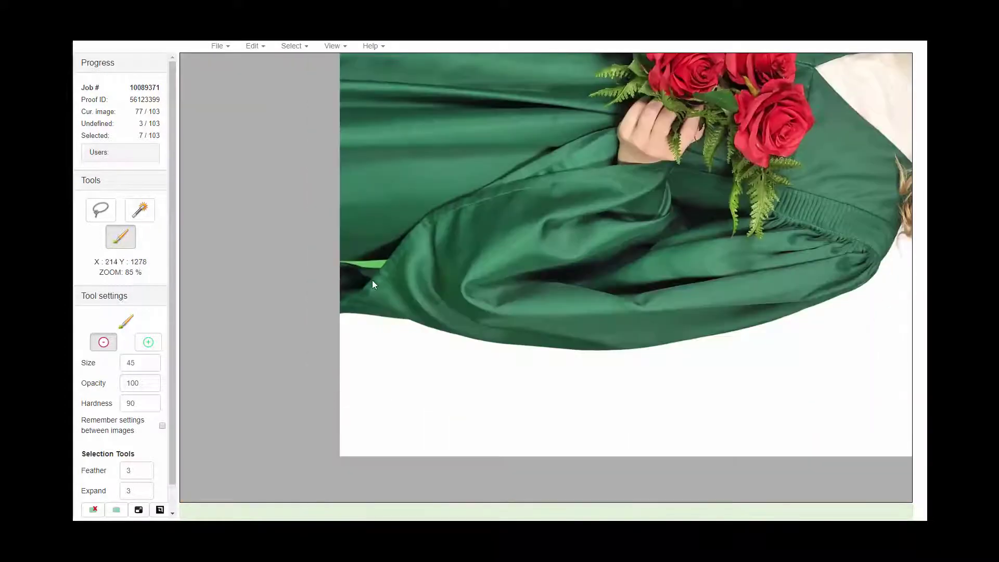
scroll(373, 280, "up", 2)
key("w")
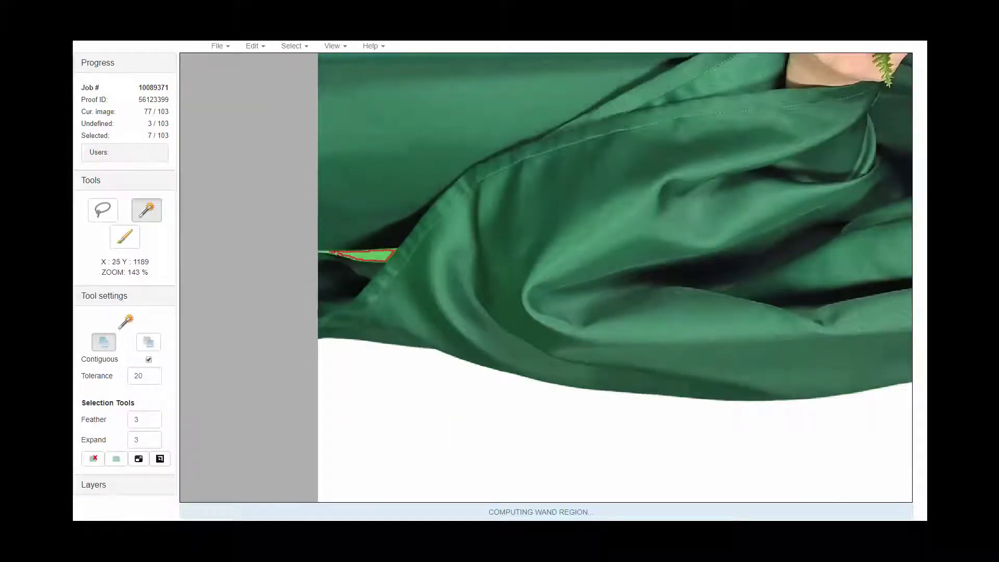
key("b")
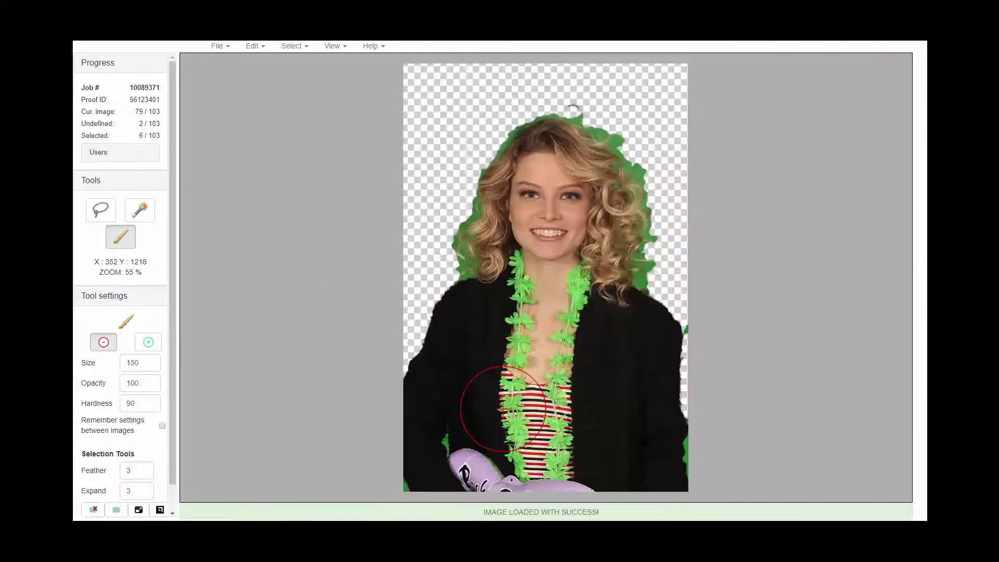
Step: Lasso the green lei on the woman in the black jacket and the bouquet of the graduate with glasses, saving each image
key("l")
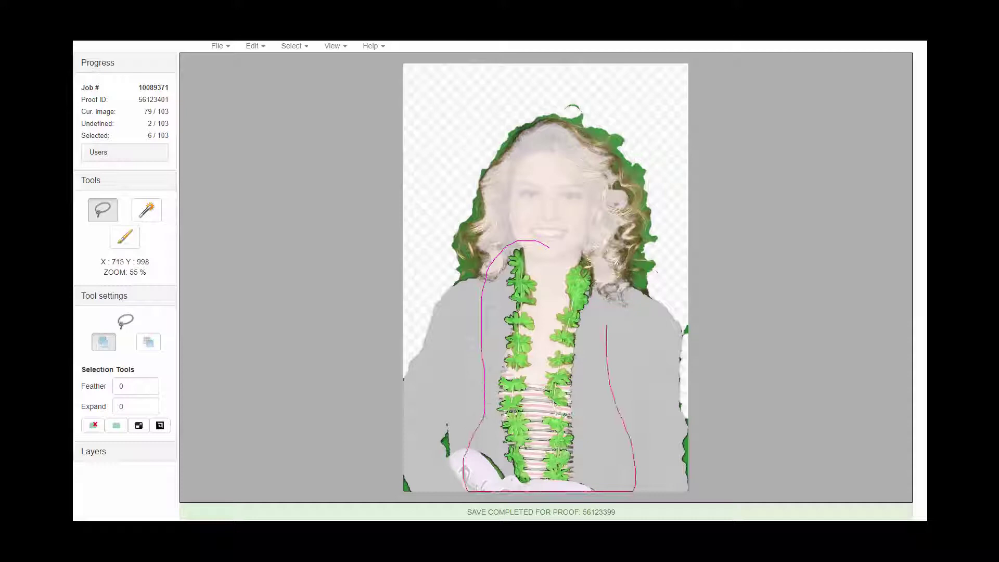
left_click_drag(572, 227, 551, 243)
key("b")
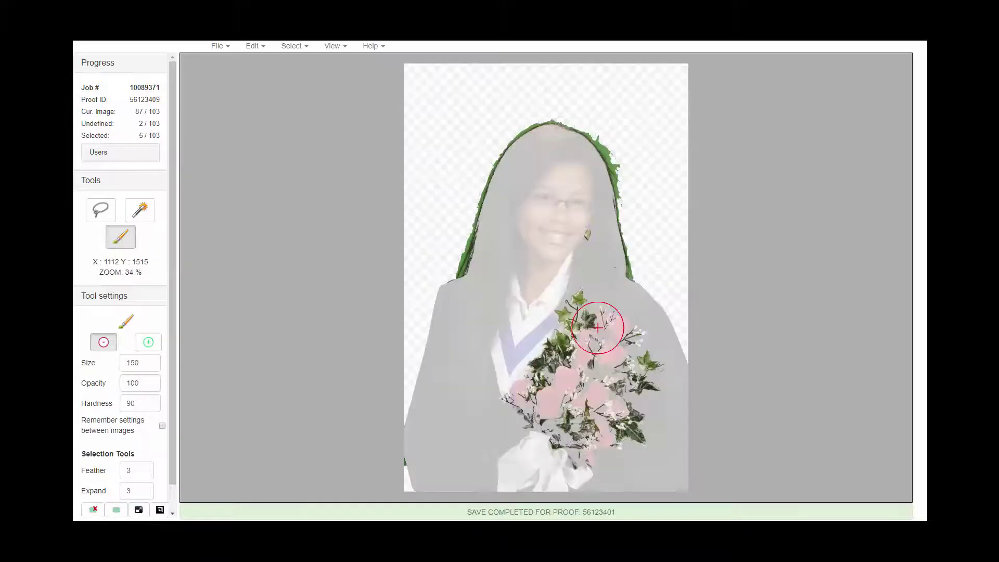
key("l")
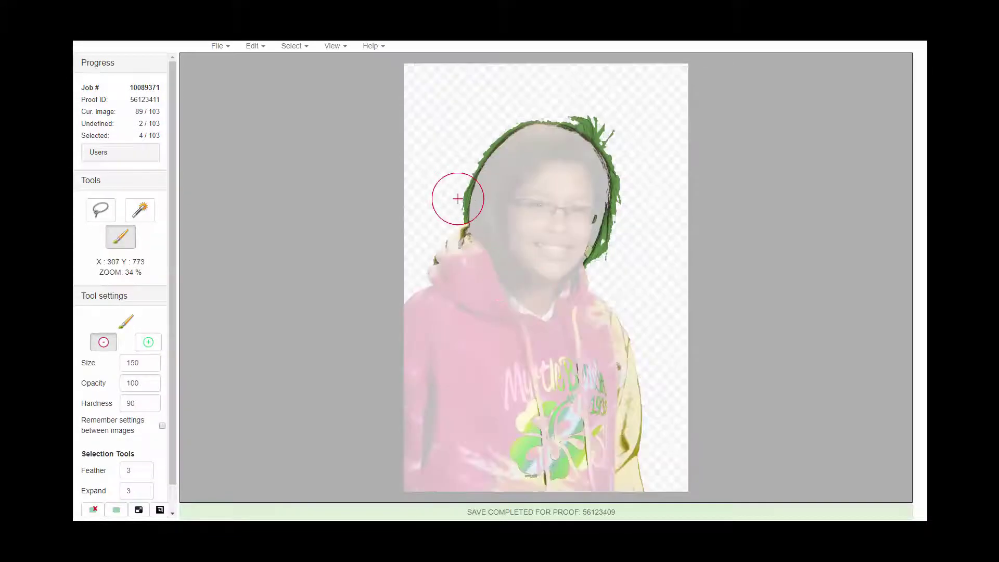
Step: Erase the green halo around the hoodie girl's hair at size 150, cleaning between hair and hood at size 60
mouse_move(457, 198)
left_mouse_down()
mouse_move(480, 156)
mouse_move(616, 161)
mouse_move(627, 223)
mouse_move(594, 204)
left_mouse_up()
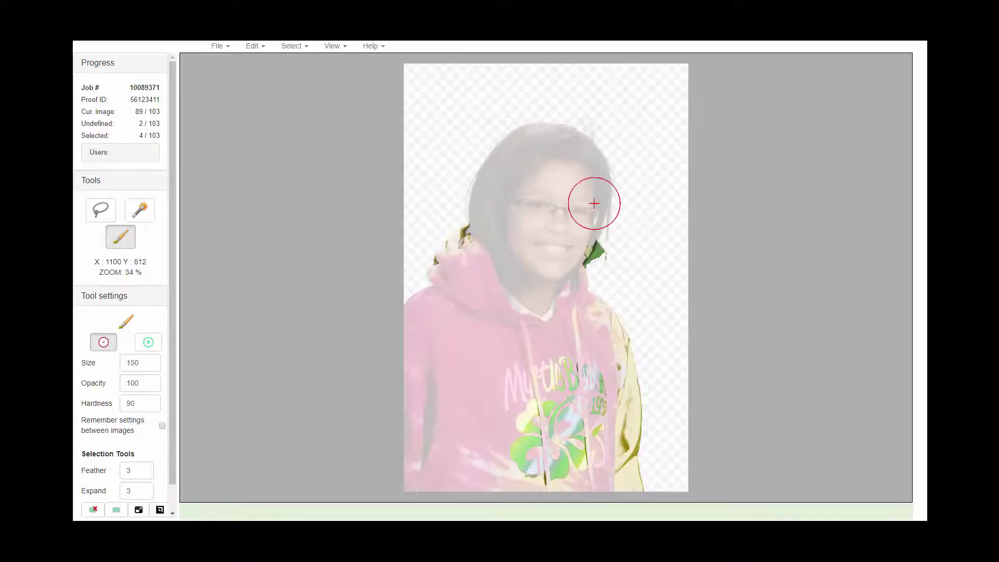
scroll(594, 204, "up", 5)
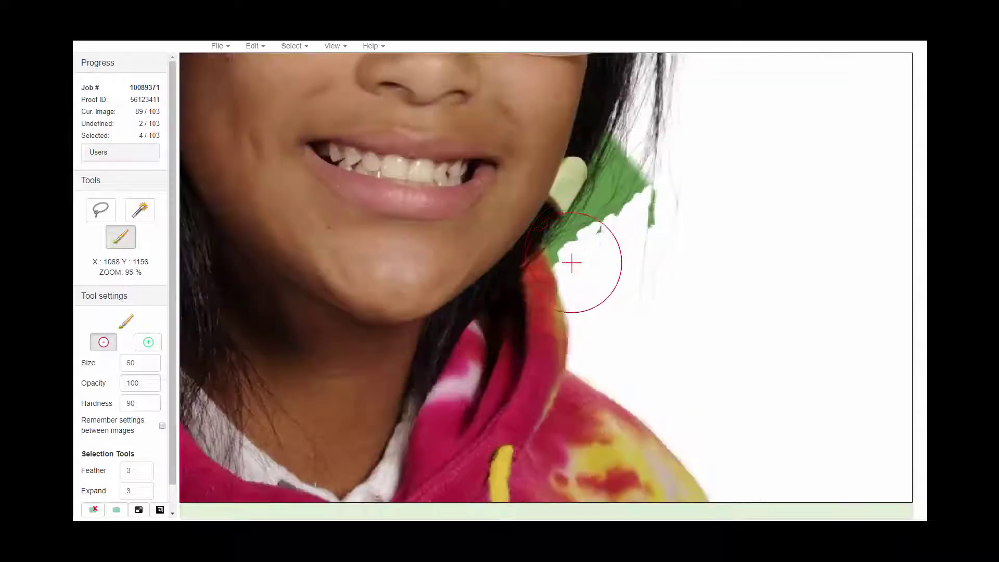
mouse_move(572, 263)
left_mouse_down()
mouse_move(611, 195)
mouse_move(633, 130)
mouse_move(636, 217)
left_mouse_up()
Step: Restore the pale green earring with a size 20 add brush and check the edge against a red background
key("x")
scroll(610, 199, "up", 2)
key("[")
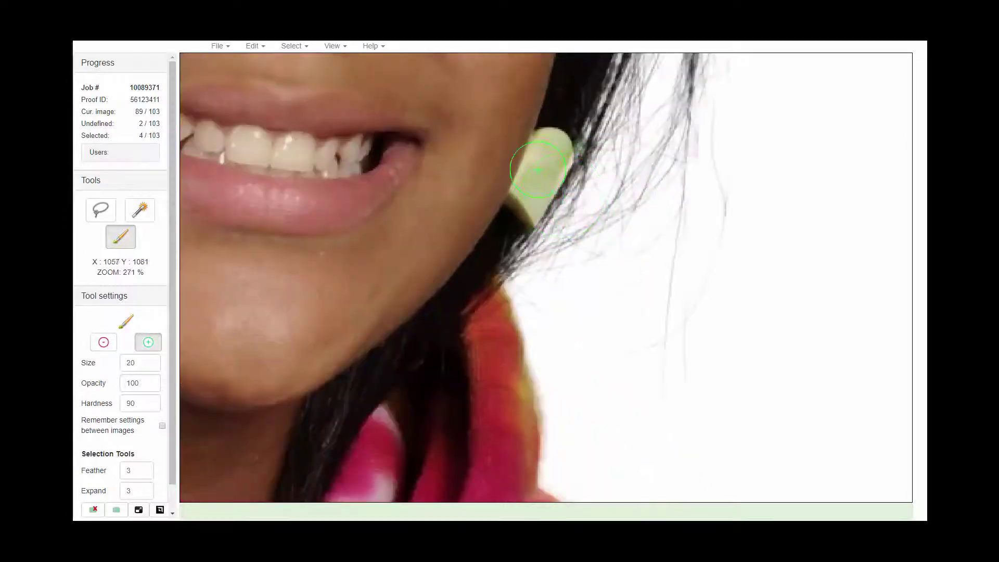
key("b")
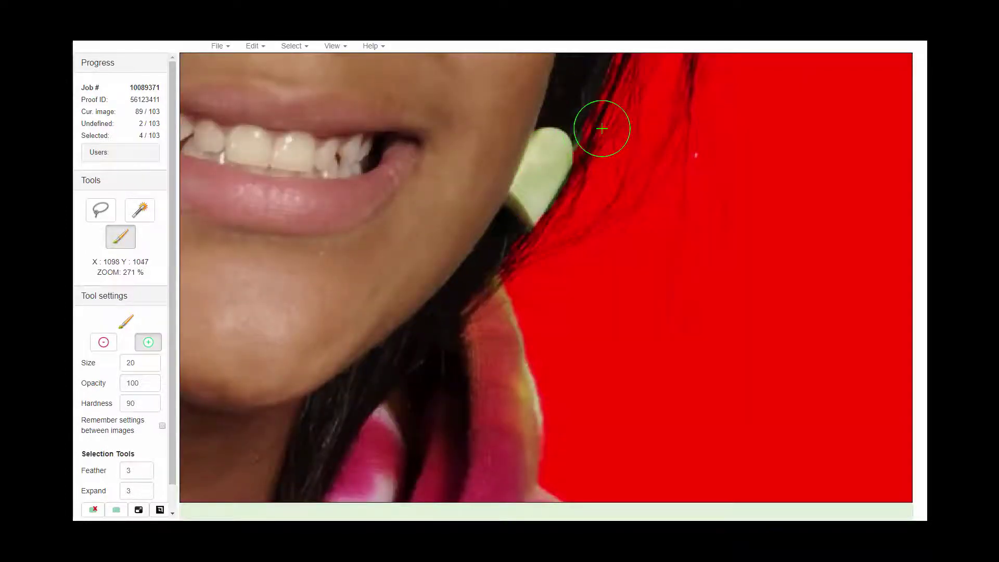
key("x")
scroll(601, 134, "down", 2)
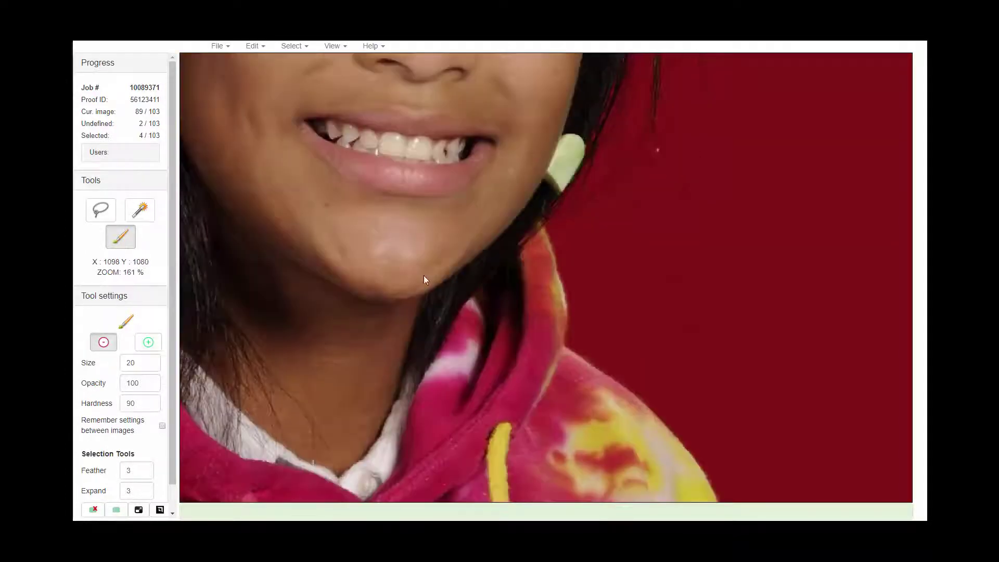
Step: Check the knockout edges against the dark red background and save the image of the seated boy in the green shirt
left_click_drag(424, 275, 677, 279)
key("b")
key("b")
left_click_drag(312, 203, 468, 279)
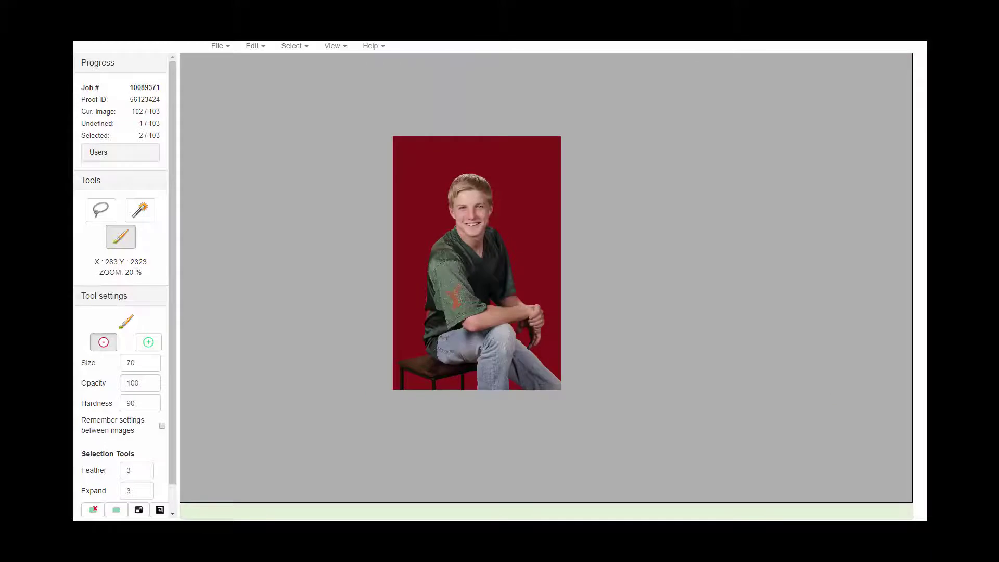
key("ctrl+s")
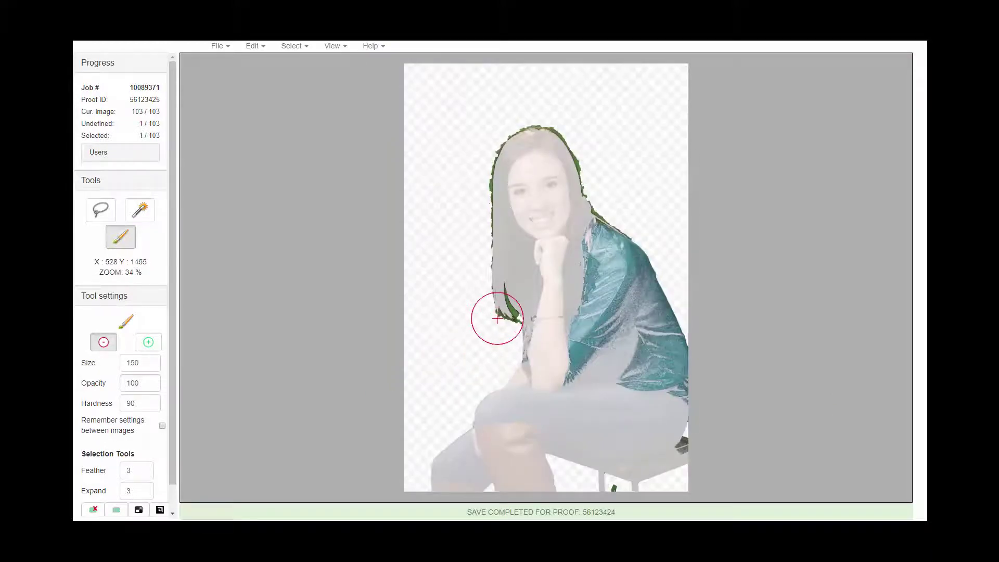
Step: Erase the green halo around the seated woman's hair and the leftover spots around the chair with a size 150 brush
mouse_move(497, 318)
left_mouse_down()
mouse_move(508, 138)
mouse_move(578, 167)
mouse_move(584, 194)
left_mouse_up()
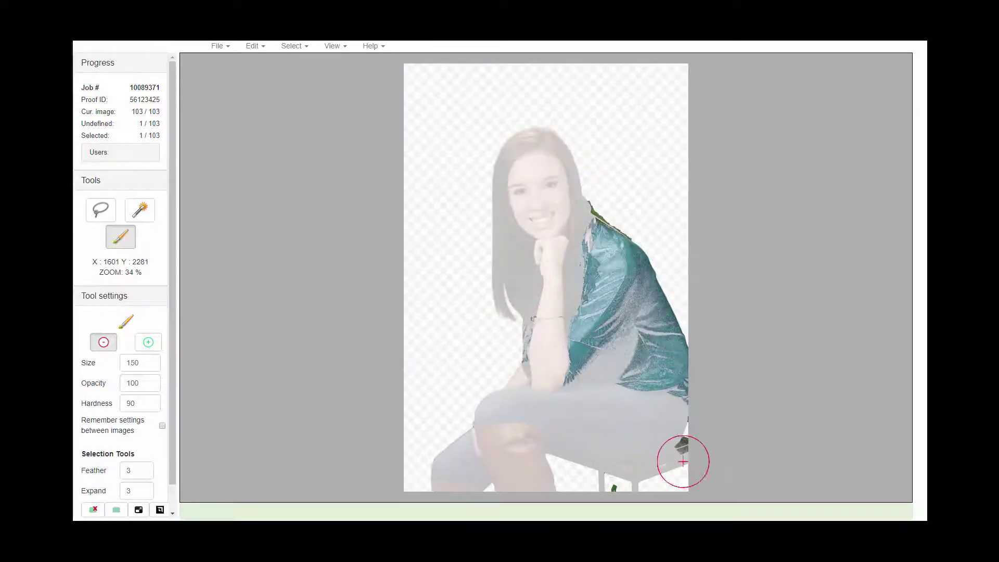
left_click(686, 442)
left_click_drag(633, 487, 568, 491)
Step: Erase the green fringe along the hair on the woman's teal-jacketed shoulder and behind her neck with a size 45 remove brush
scroll(661, 361, "up", 2)
key("bracketleft")
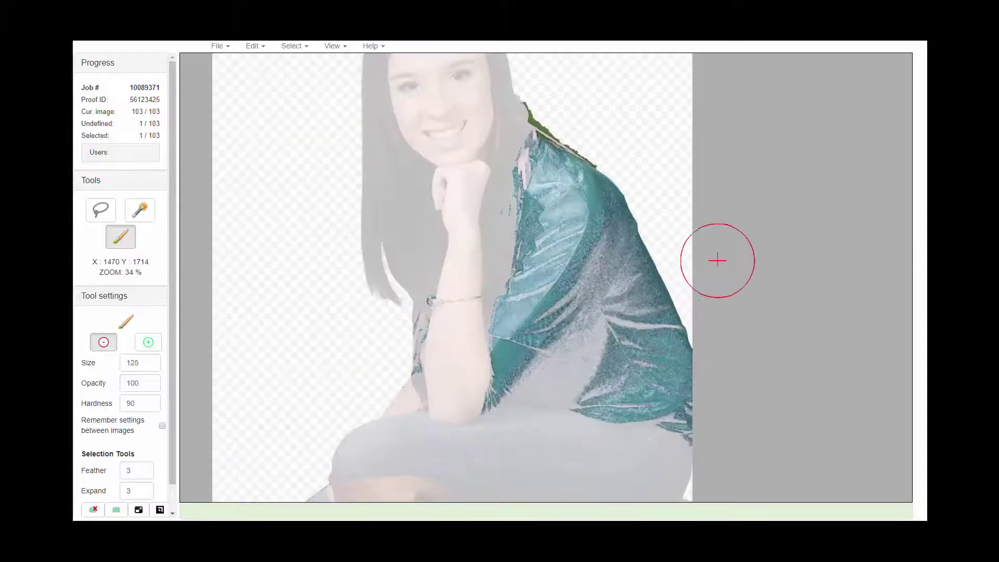
scroll(585, 156, "up", 5)
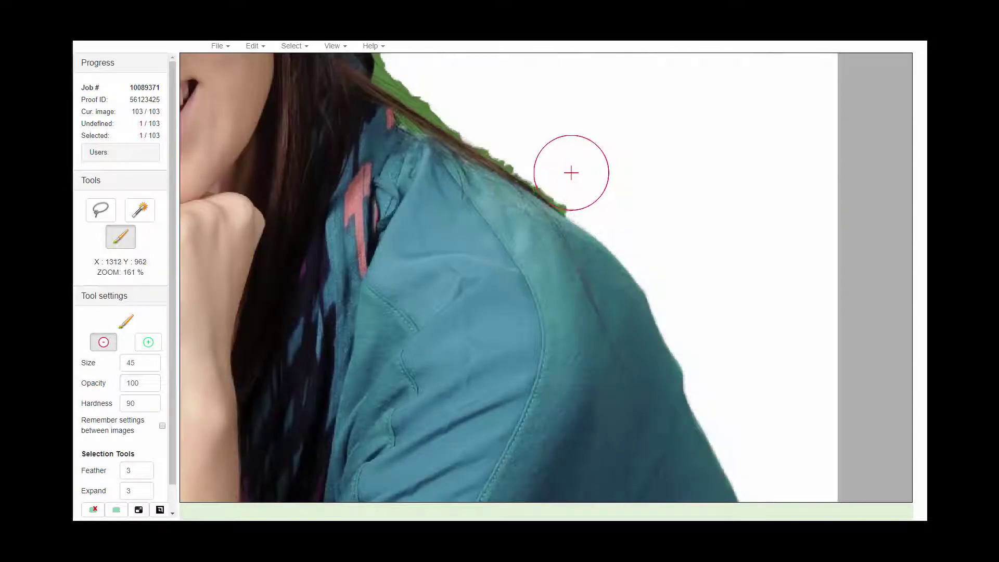
left_click(580, 182)
left_click(489, 126, "shift")
mouse_move(483, 126)
left_mouse_down()
mouse_move(506, 168)
mouse_move(446, 133)
mouse_move(458, 139)
mouse_move(437, 112)
mouse_move(451, 115)
left_mouse_up()
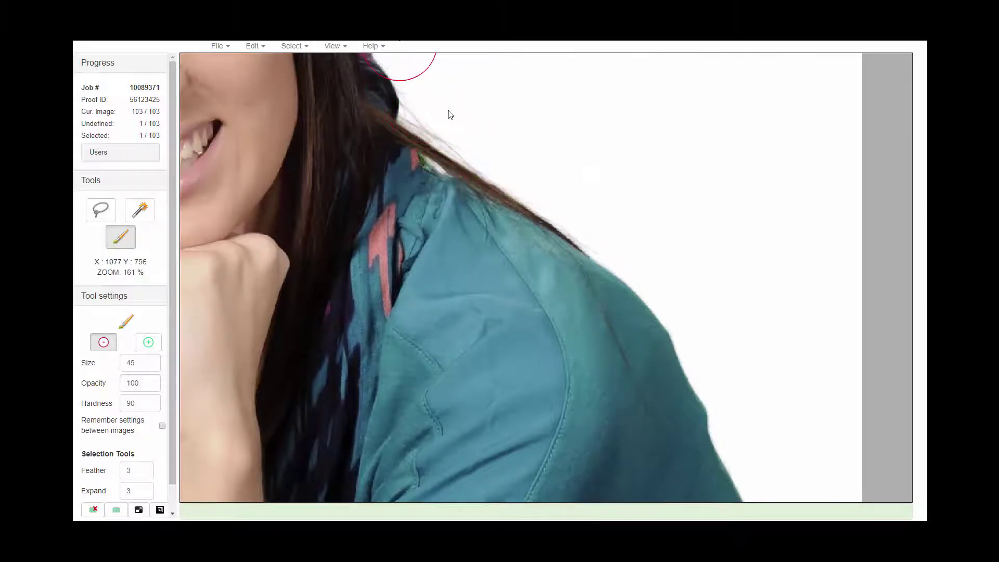
scroll(582, 167, "down", 2)
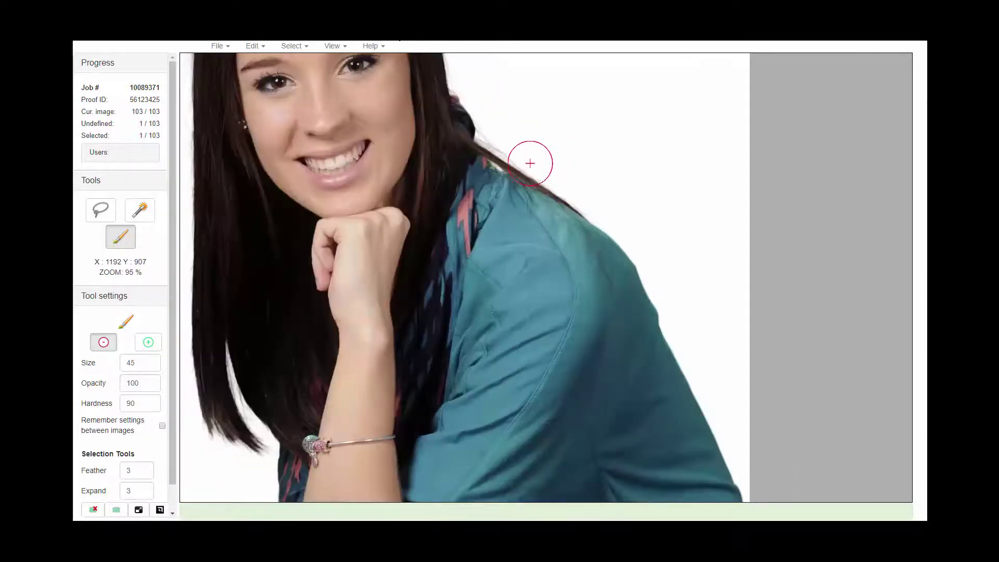
scroll(522, 157, "up", 2)
Step: Leave the last image for the viewer and close the job, choosing not to return to it
key("Right")
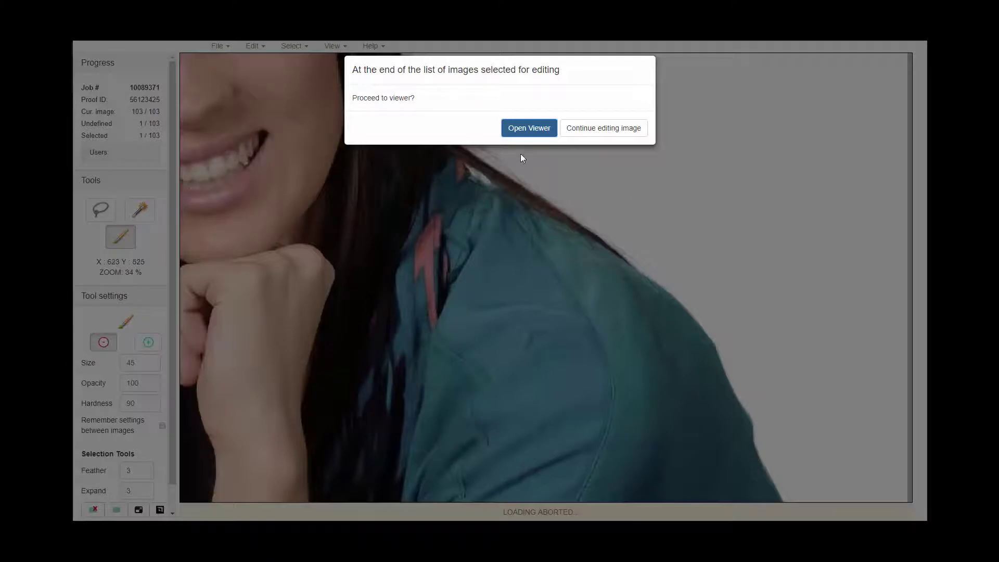
left_click(530, 132)
left_click(572, 120)
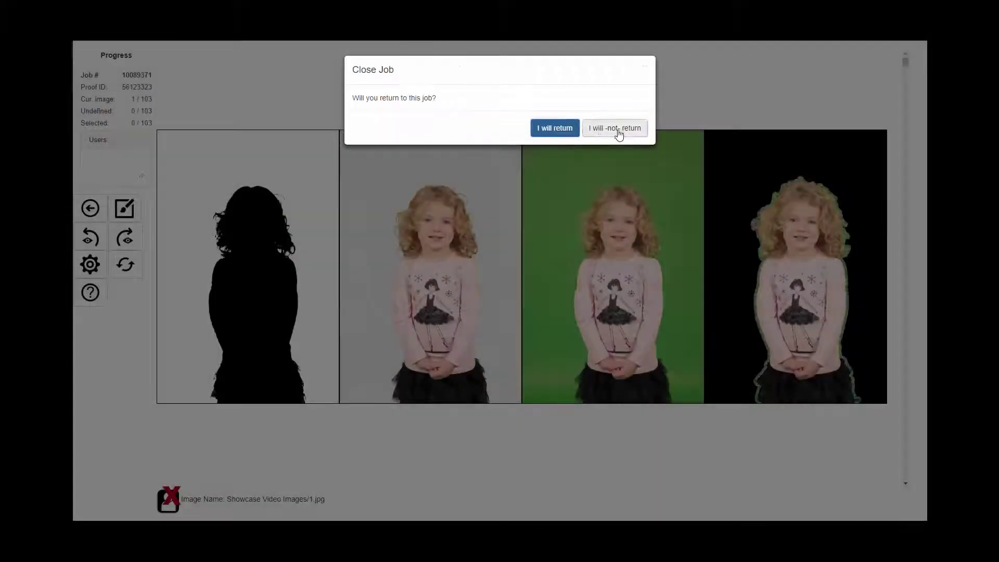
left_click(619, 131)
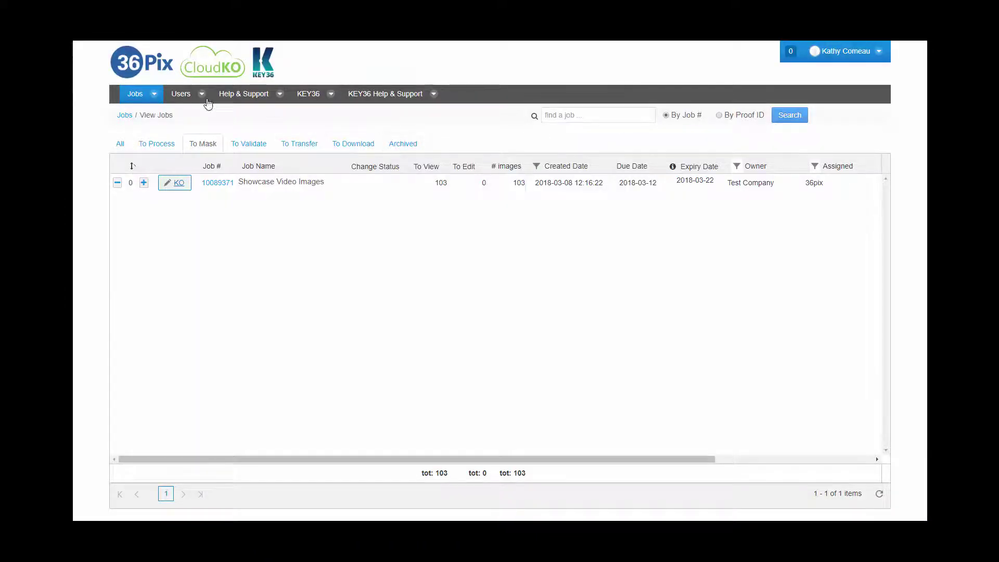
Step: Open the user reports to review the time and mask statistics for the Showcase Video Images job
mouse_move(182, 95)
left_click(194, 140)
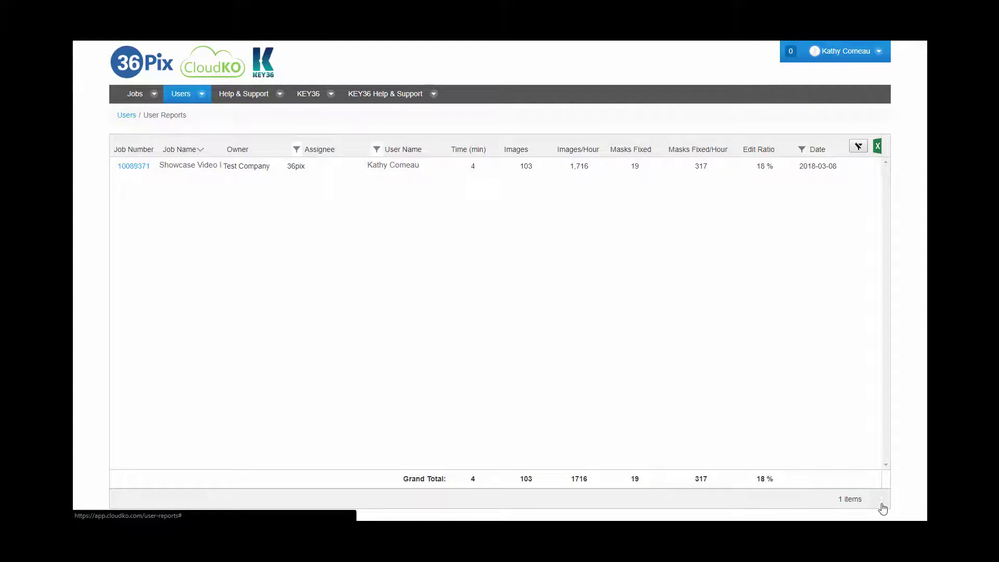